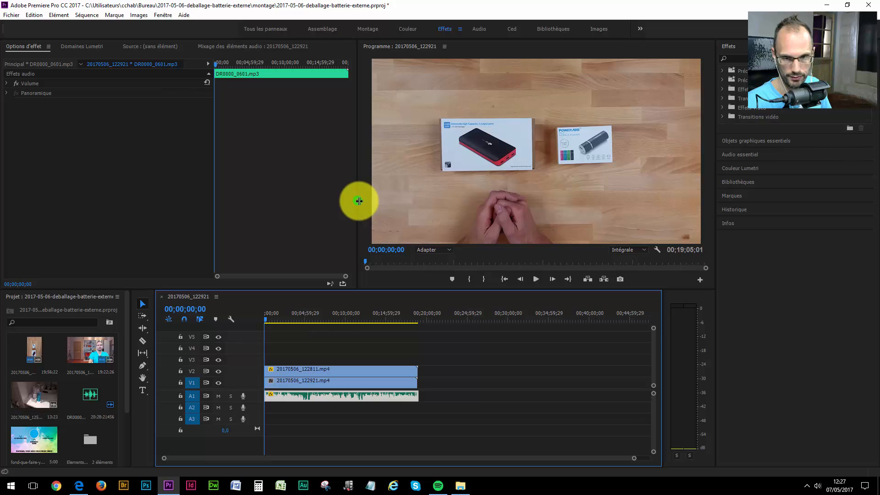
# Widen the effect controls area and enlarge its keyframe timeline
pyautogui.moveTo(358, 199); pyautogui.dragTo(459, 208)
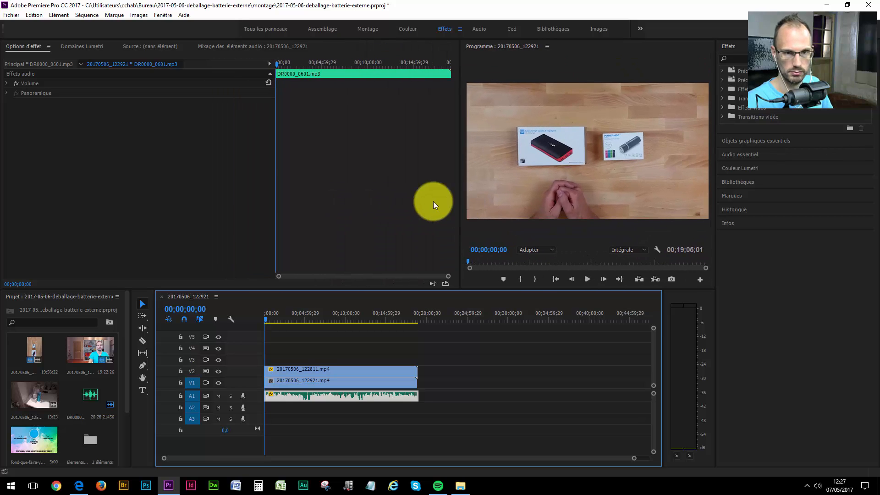
pyautogui.click(275, 194)
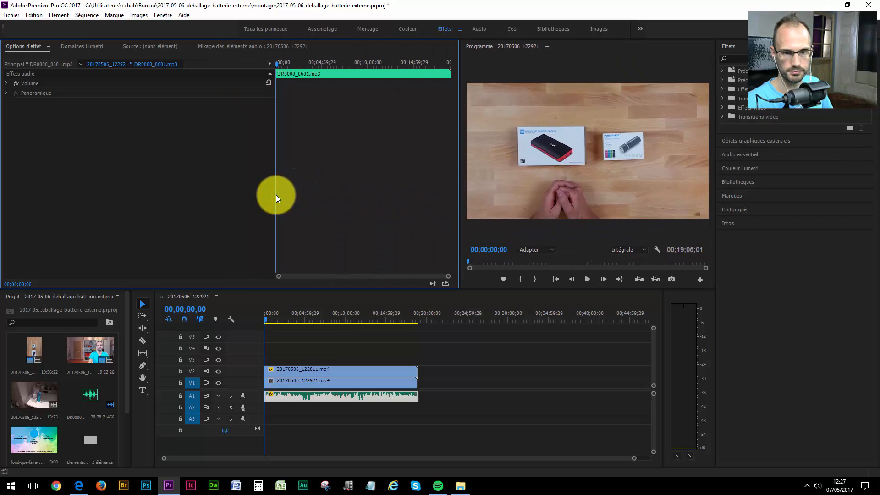
pyautogui.moveTo(273, 194); pyautogui.dragTo(108, 197)
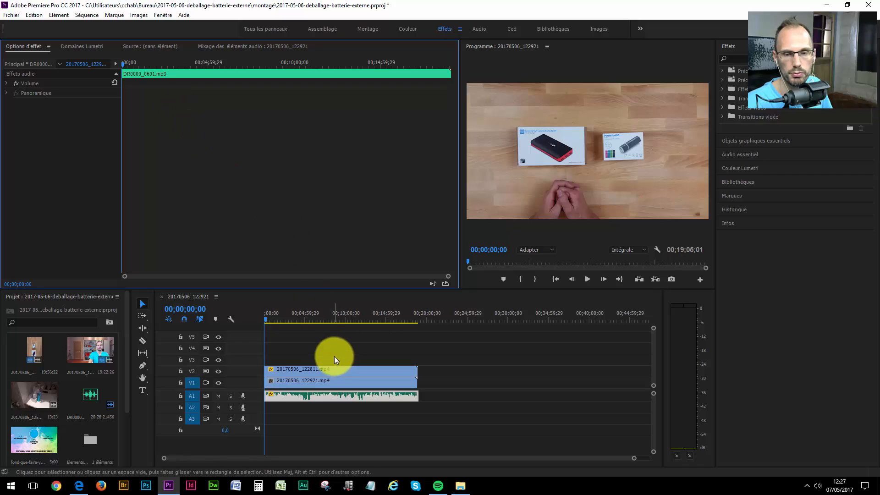
# Select the 20170506_122811.mp4 clip and preview the opening of the sequence, checking the image with track V2 shown and hidden
pyautogui.click(331, 368)
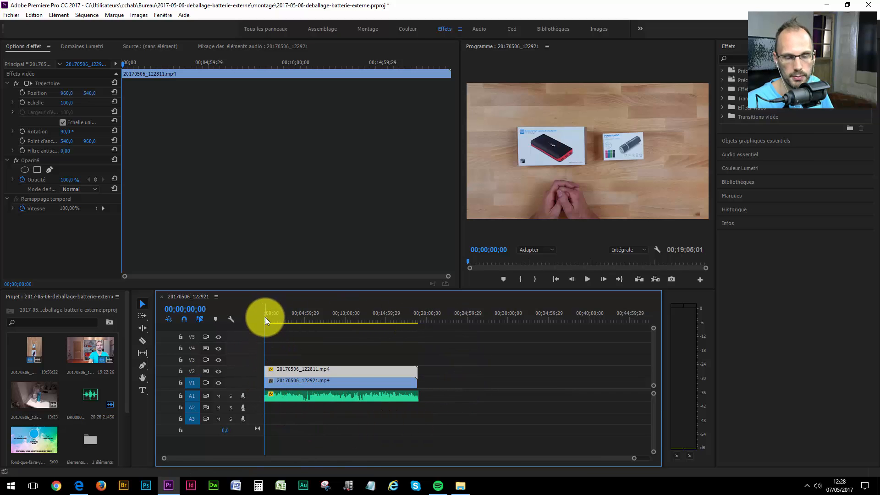
pyautogui.moveTo(265, 317)
pyautogui.mouseDown()
pyautogui.moveTo(419, 330)
pyautogui.moveTo(340, 322)
pyautogui.moveTo(249, 330)
pyautogui.moveTo(259, 325)
pyautogui.mouseUp()
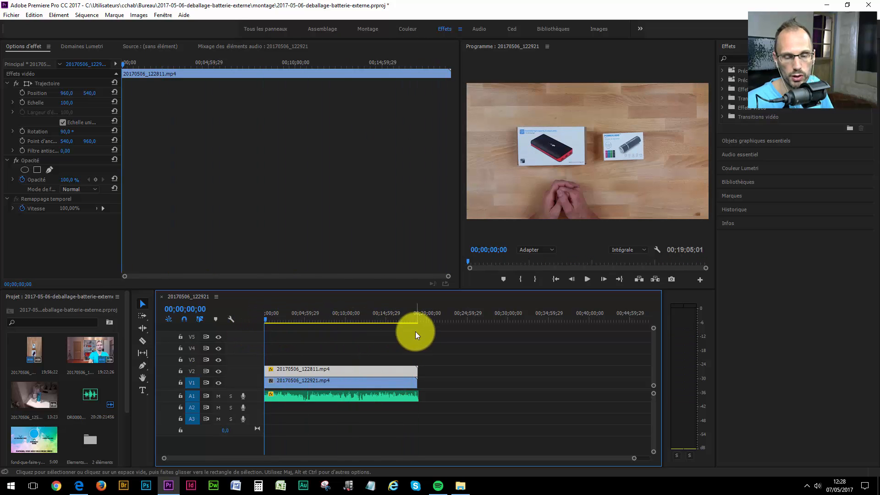
pyautogui.moveTo(266, 317)
pyautogui.mouseDown()
pyautogui.moveTo(306, 318)
pyautogui.moveTo(253, 314)
pyautogui.mouseUp()
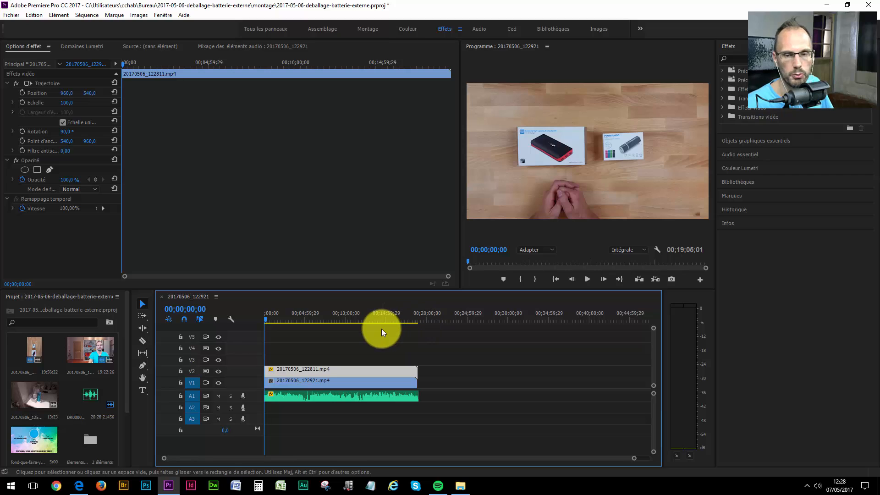
pyautogui.click(284, 320)
pyautogui.moveTo(285, 320); pyautogui.dragTo(288, 320)
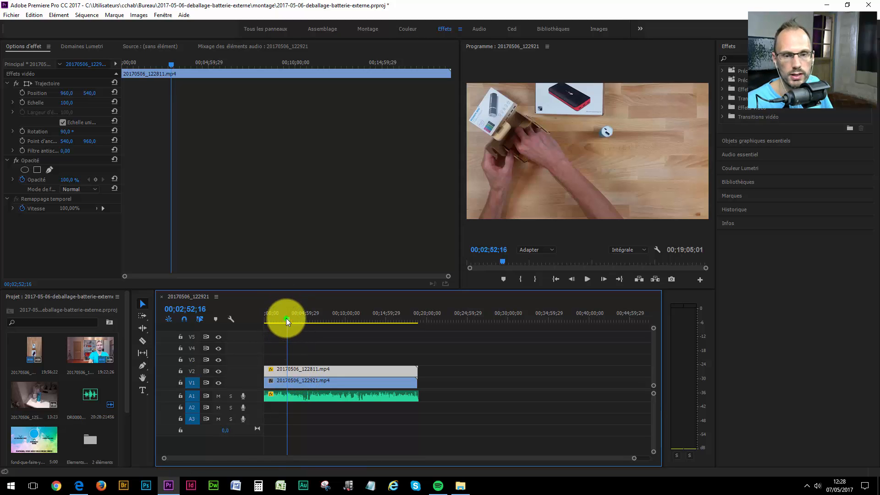
pyautogui.moveTo(286, 318); pyautogui.dragTo(258, 319)
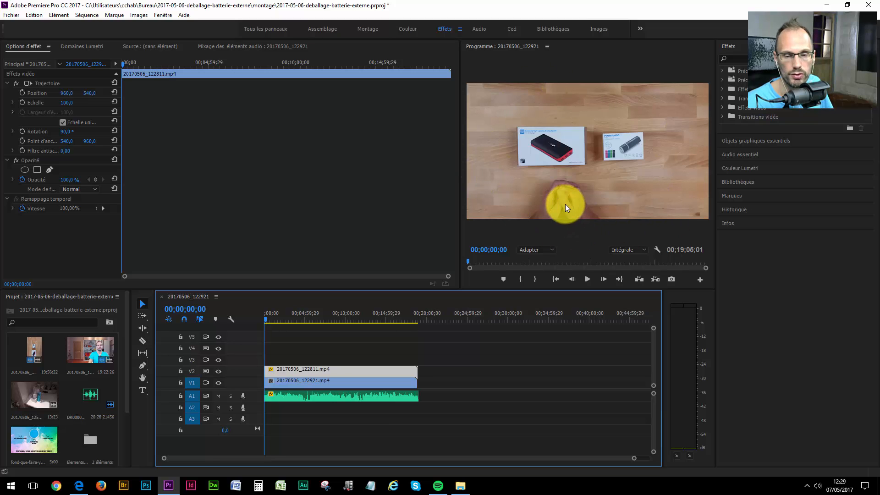
pyautogui.click(217, 371)
pyautogui.click(218, 371)
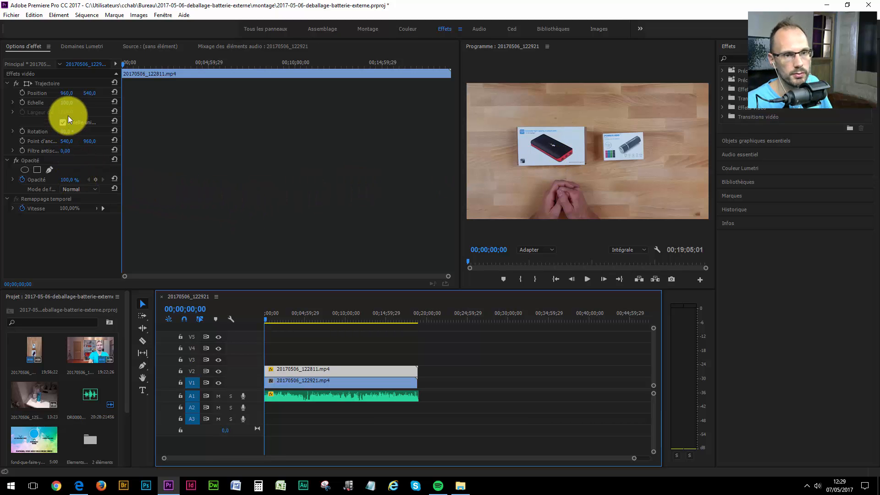
# Set the opacity of the 20170506_122811.mp4 clip to 0% at 00;00;00;00
pyautogui.click(67, 180)
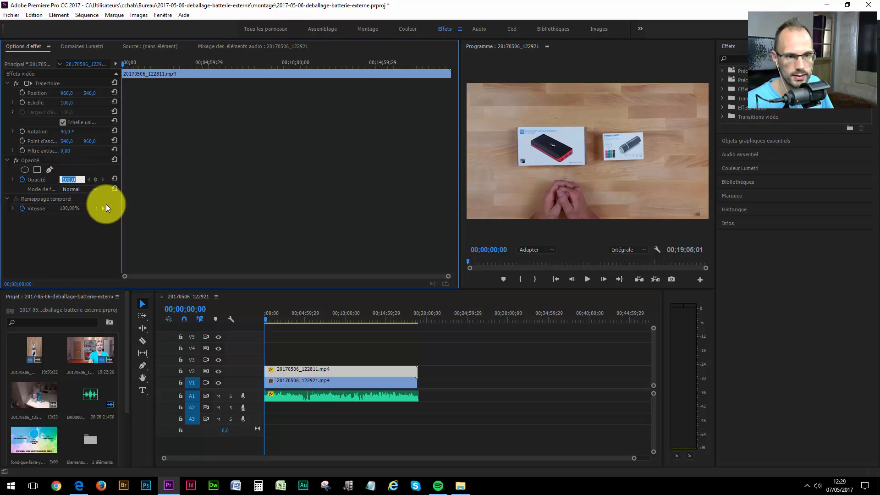
pyautogui.write('0')
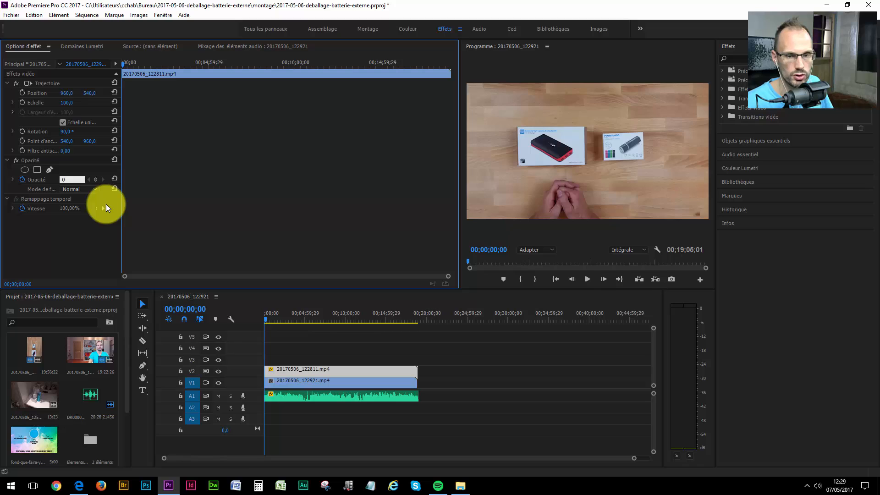
pyautogui.press('Return')
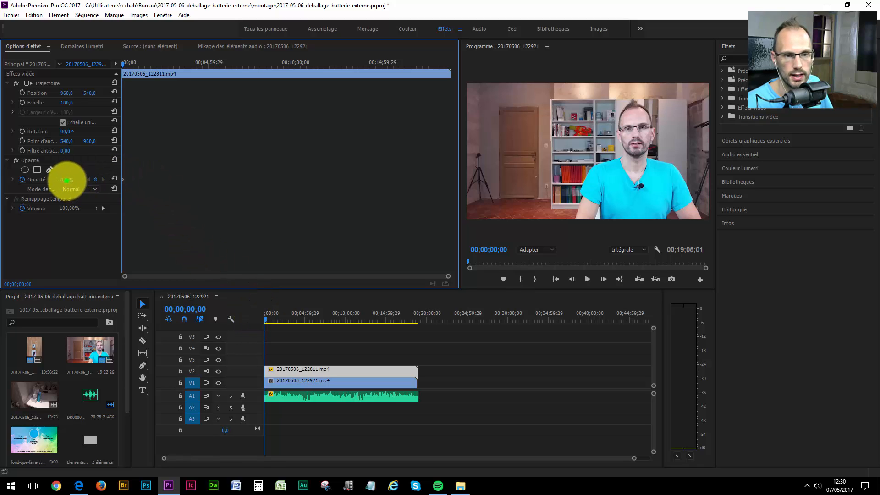
# Try the clip's opacity at 50% to blend both videos, and return it to 0%
pyautogui.click(72, 179)
pyautogui.write('50')
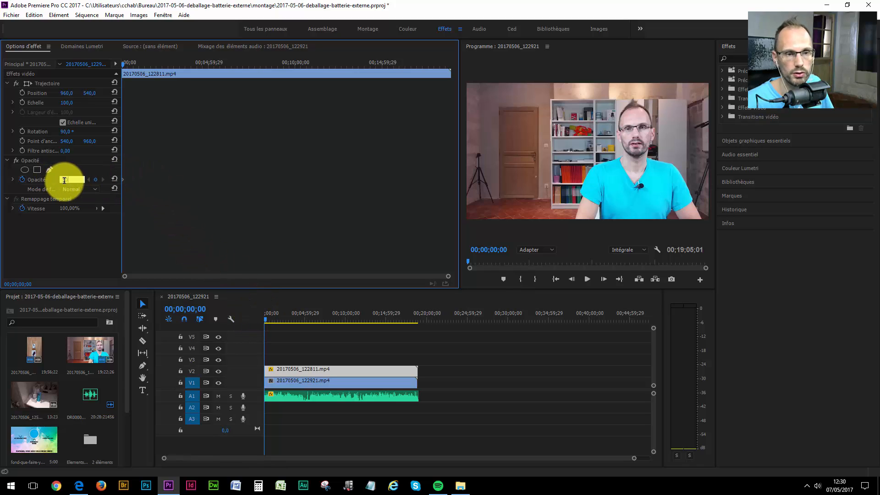
pyautogui.press('Return')
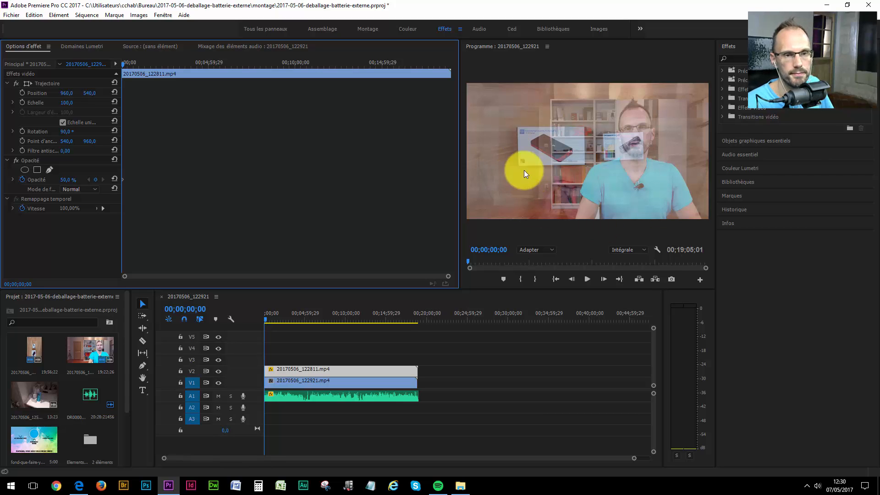
pyautogui.click(66, 179)
pyautogui.write('0')
pyautogui.press('Return')
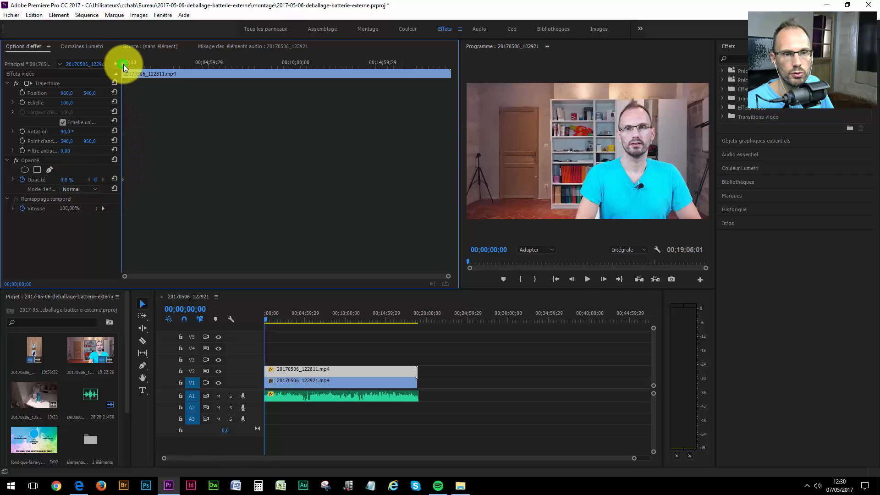
# Add a 0% opacity keyframe to the clip at 00;01;19;05
pyautogui.moveTo(122, 64); pyautogui.dragTo(144, 72)
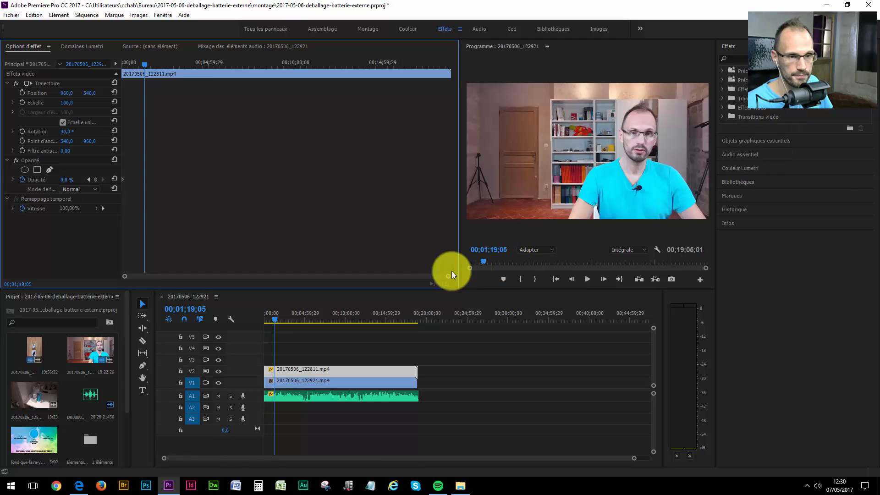
pyautogui.click(95, 180)
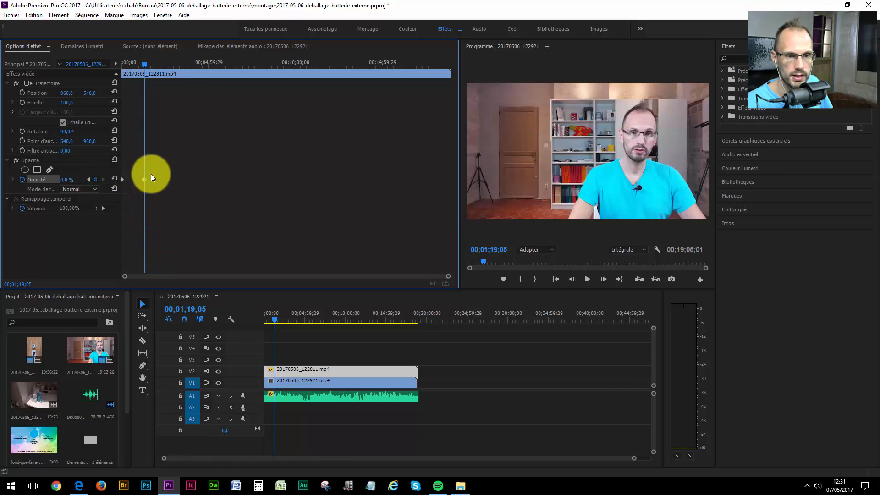
pyautogui.moveTo(125, 277); pyautogui.dragTo(222, 280)
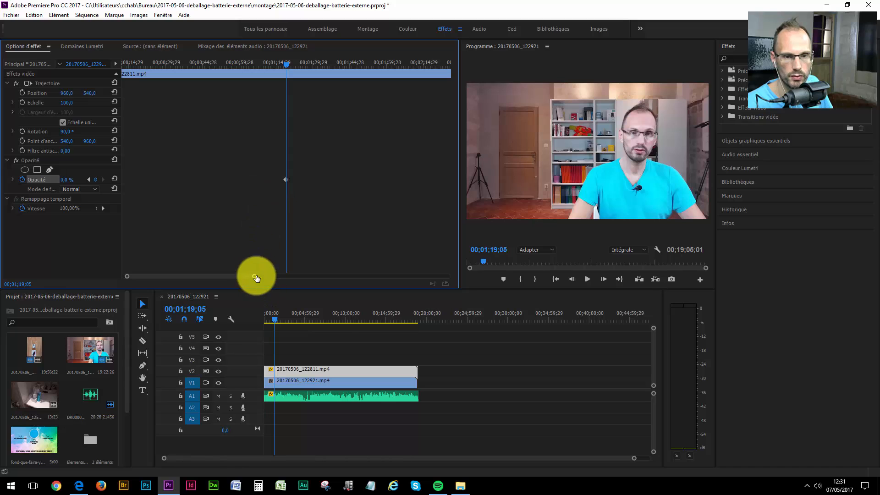
pyautogui.moveTo(254, 277); pyautogui.dragTo(459, 289)
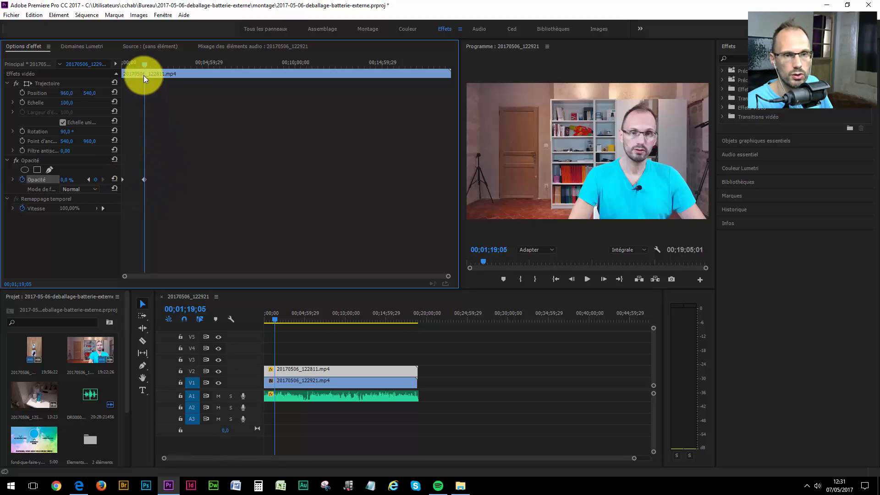
# Set the clip's opacity to 100% at 00;01;31;24 to create the ending keyframe of the fade
pyautogui.moveTo(145, 64); pyautogui.dragTo(148, 65)
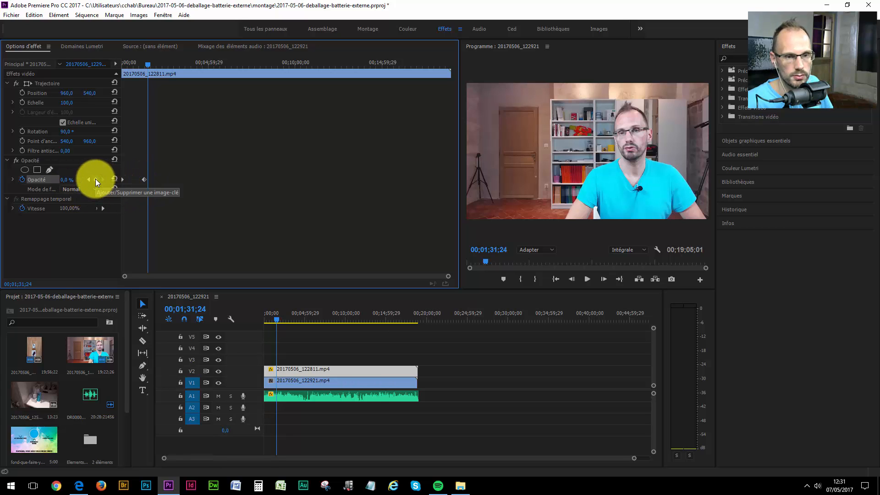
pyautogui.click(67, 180)
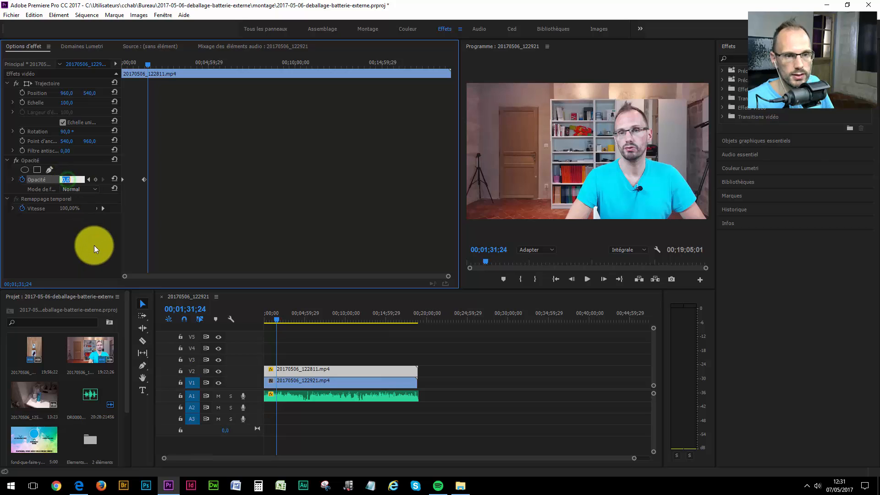
pyautogui.write('10')
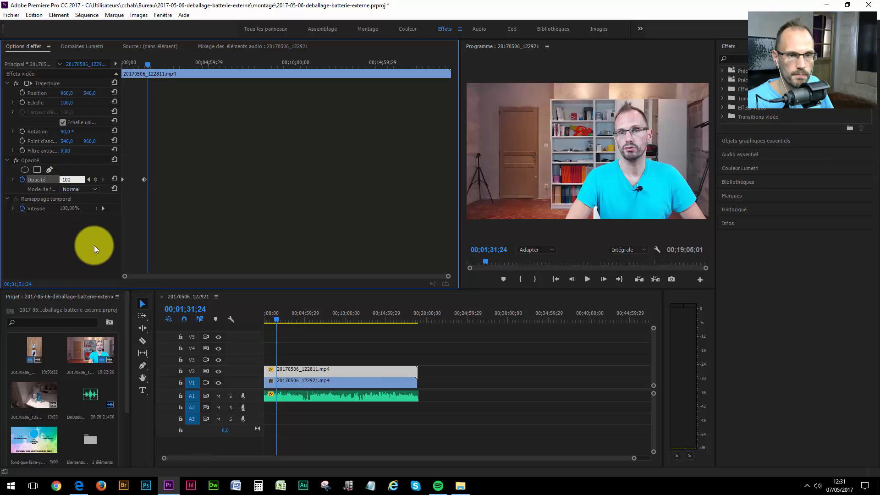
pyautogui.press('Return')
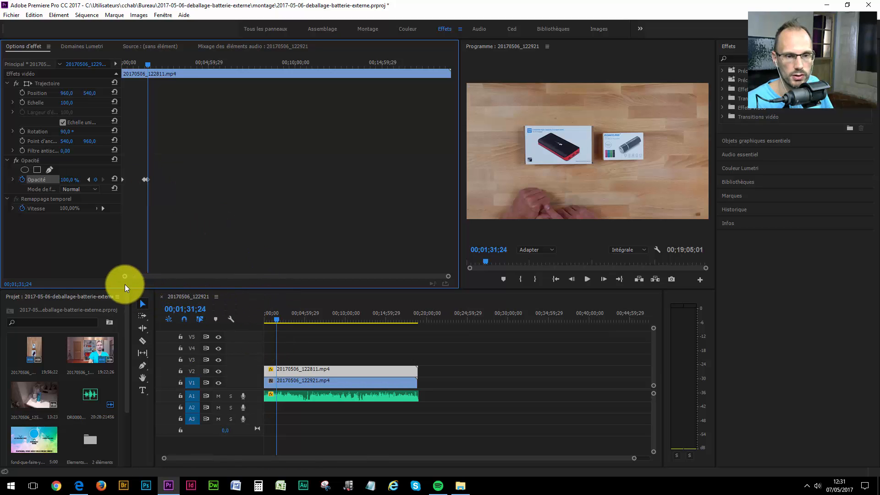
# Step through the clip's opacity keyframes from the start of the sequence to check the image at each one
pyautogui.moveTo(124, 277); pyautogui.dragTo(201, 277)
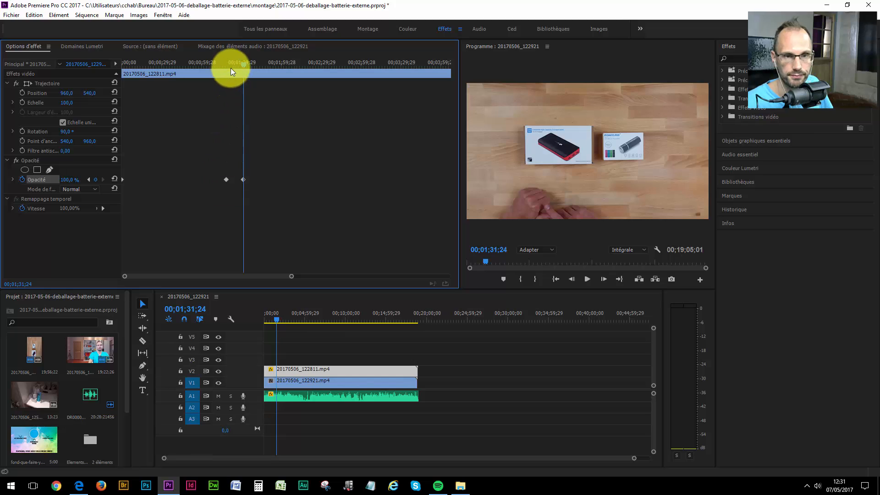
pyautogui.moveTo(230, 68); pyautogui.dragTo(226, 65)
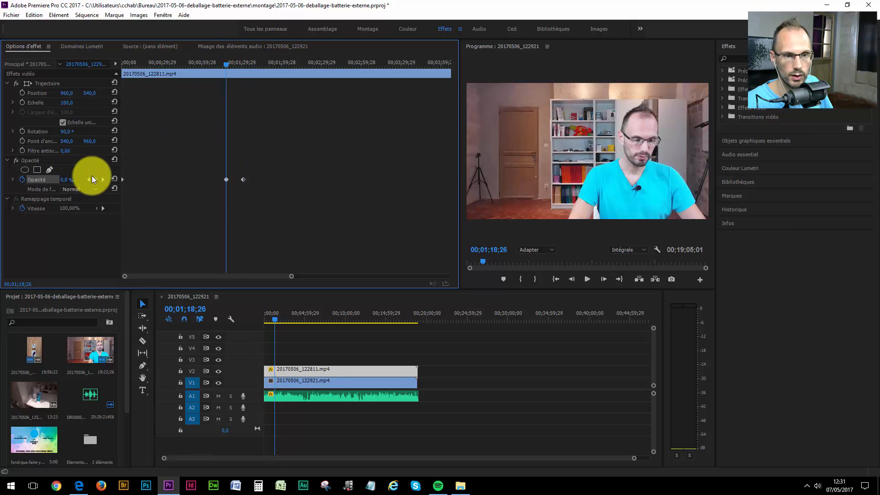
pyautogui.press('Home')
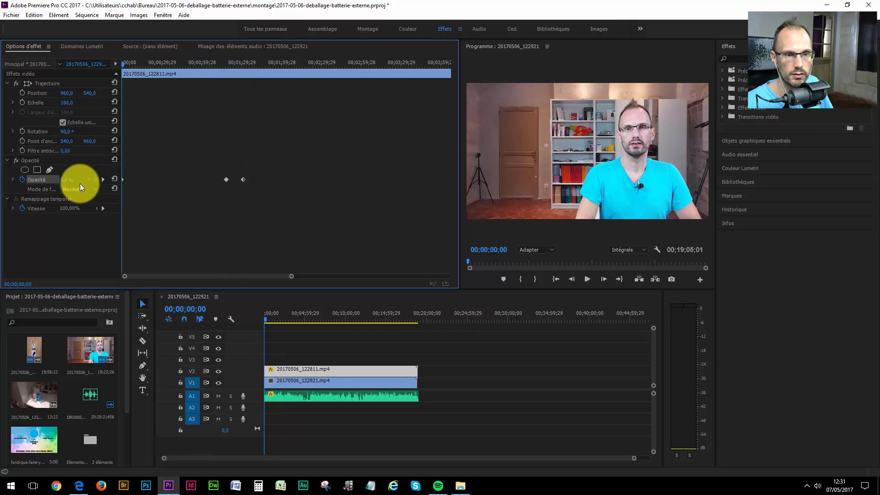
pyautogui.click(102, 178)
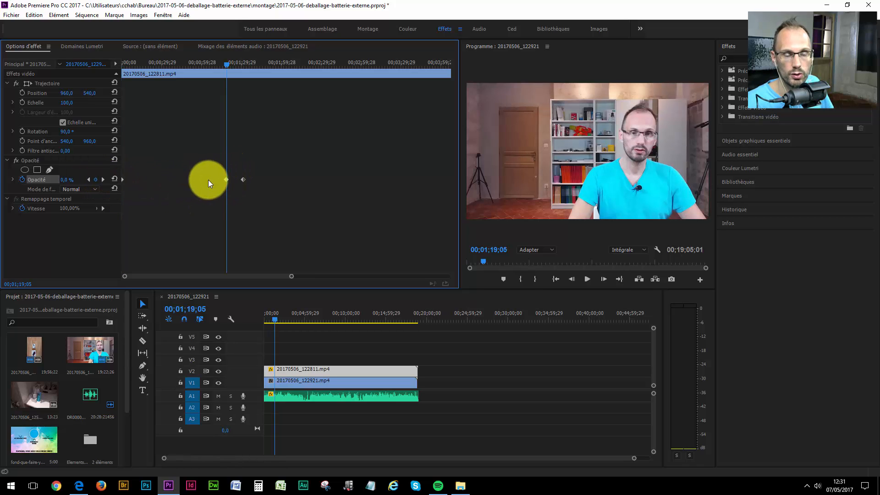
pyautogui.click(106, 180)
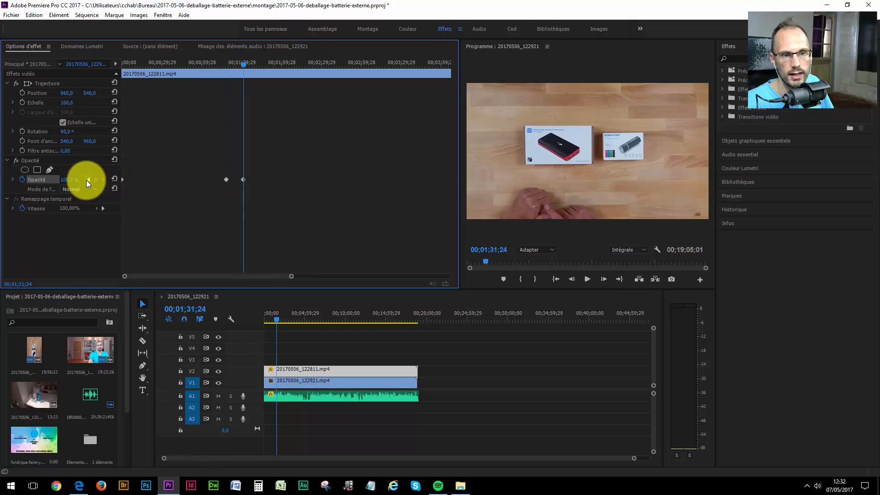
pyautogui.click(87, 179)
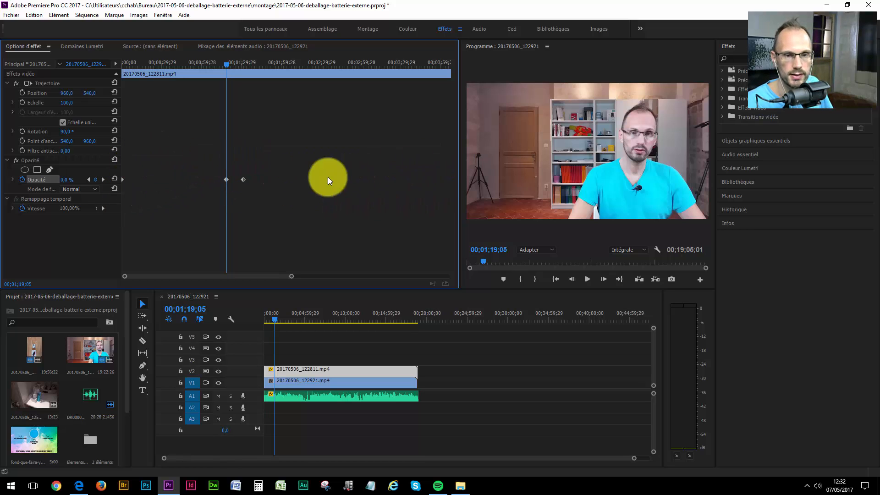
# Play the sequence from 00;01;11;09 to preview the part leading up to the fade
pyautogui.click(216, 179)
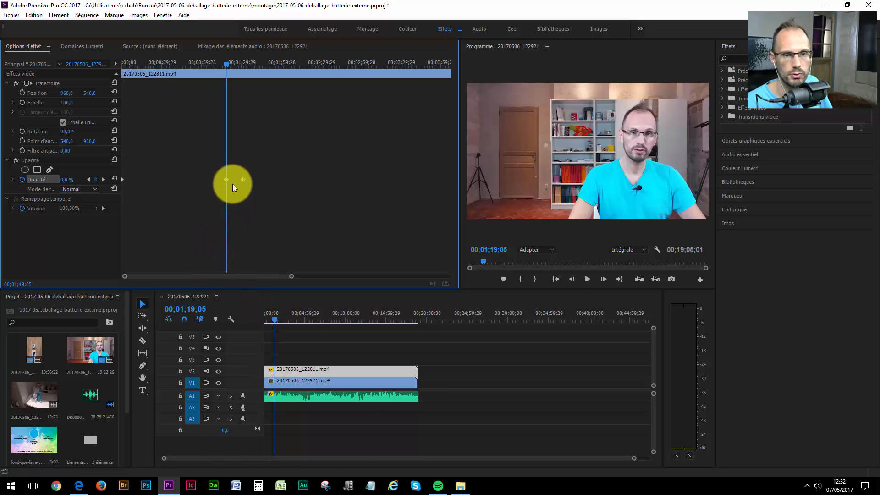
pyautogui.click(217, 64)
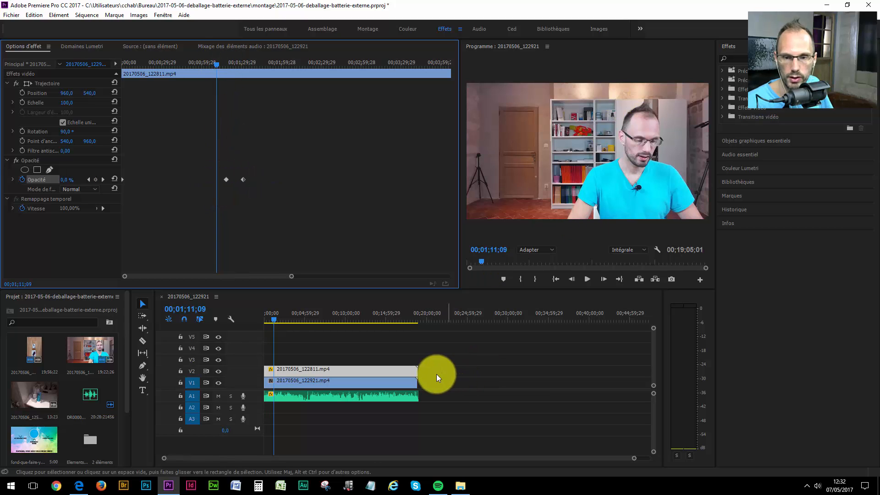
pyautogui.press('space')
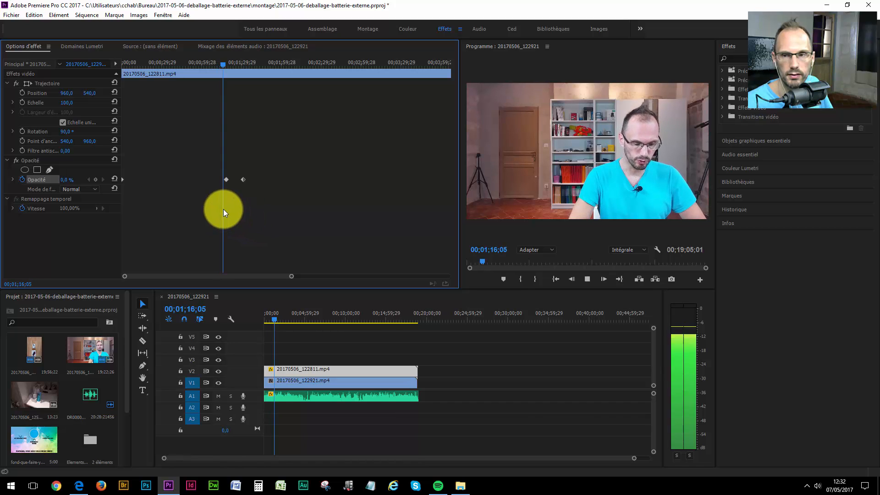
pyautogui.press('space')
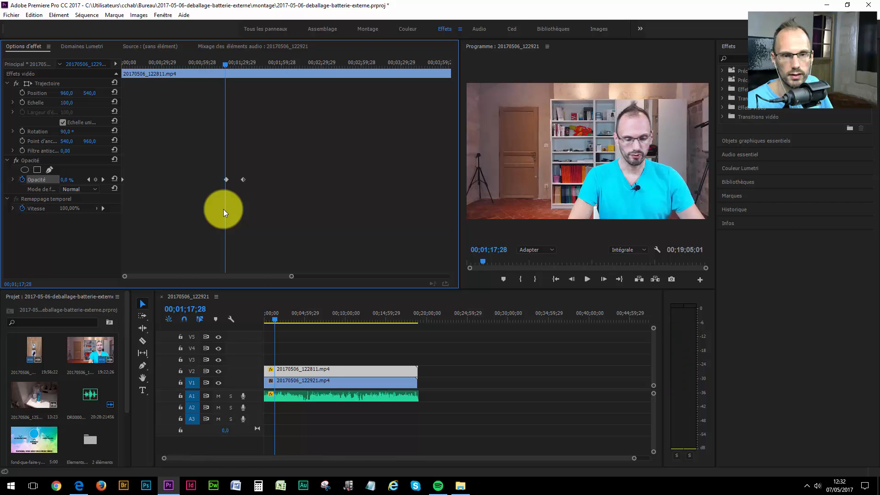
# Move the ending 100% opacity keyframe closer to the 0% keyframe at 00;01;19;05 and play the shortened fade
pyautogui.moveTo(242, 177); pyautogui.dragTo(235, 180)
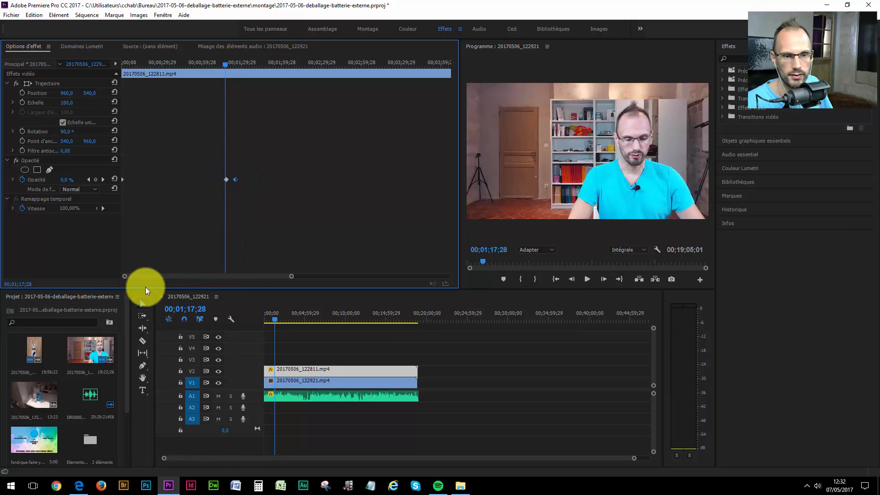
pyautogui.moveTo(124, 279); pyautogui.dragTo(155, 282)
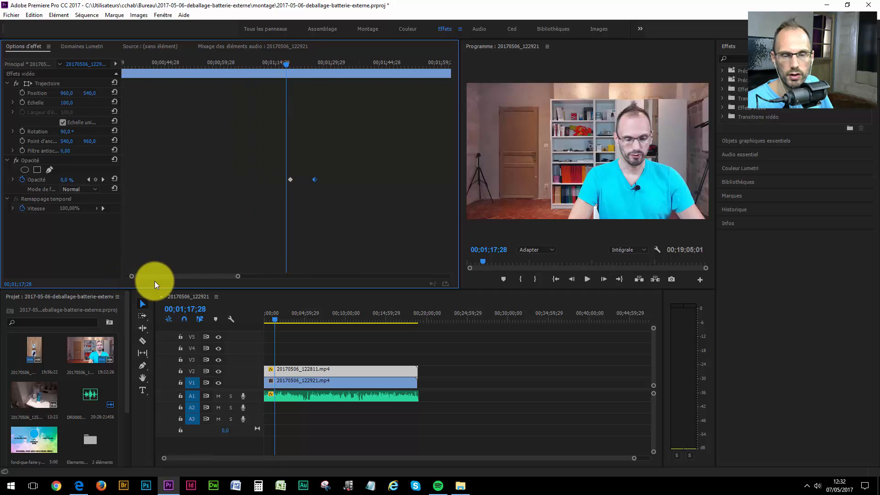
pyautogui.press('space')
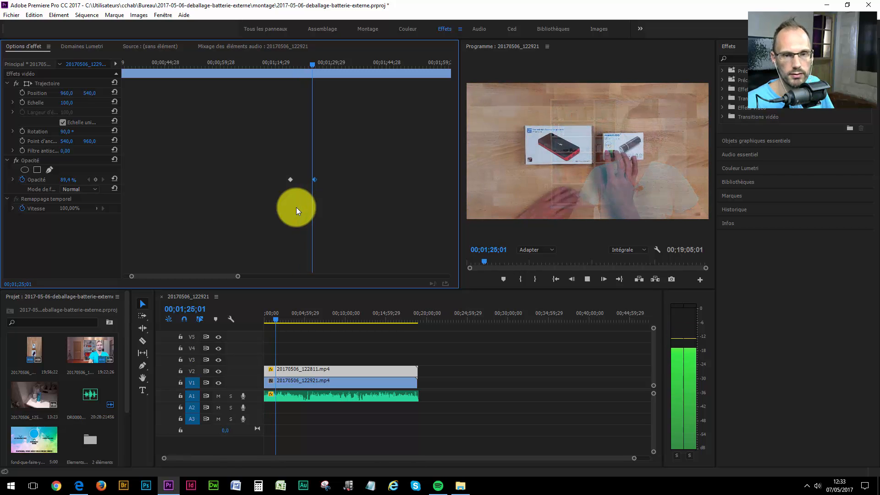
pyautogui.press('space')
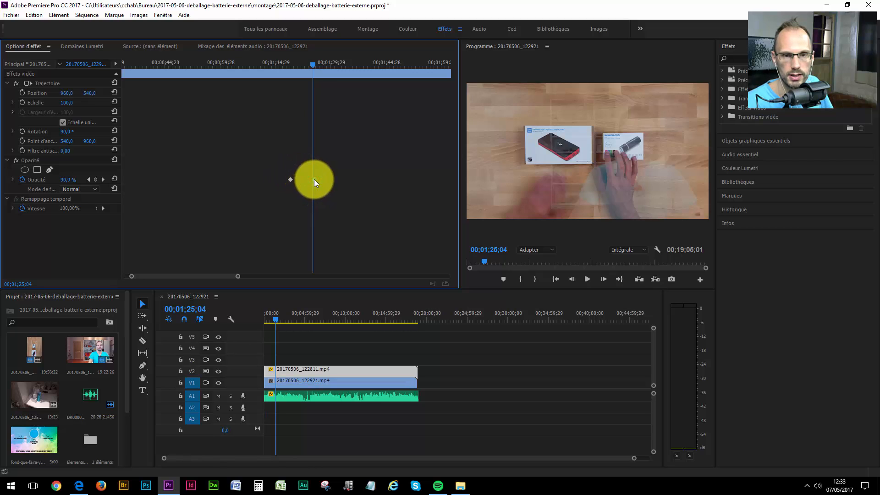
# Shorten the fade by moving the ending 100% keyframe to 00;01;21;25, and check the image at both fade keyframes
pyautogui.moveTo(315, 179); pyautogui.dragTo(292, 182)
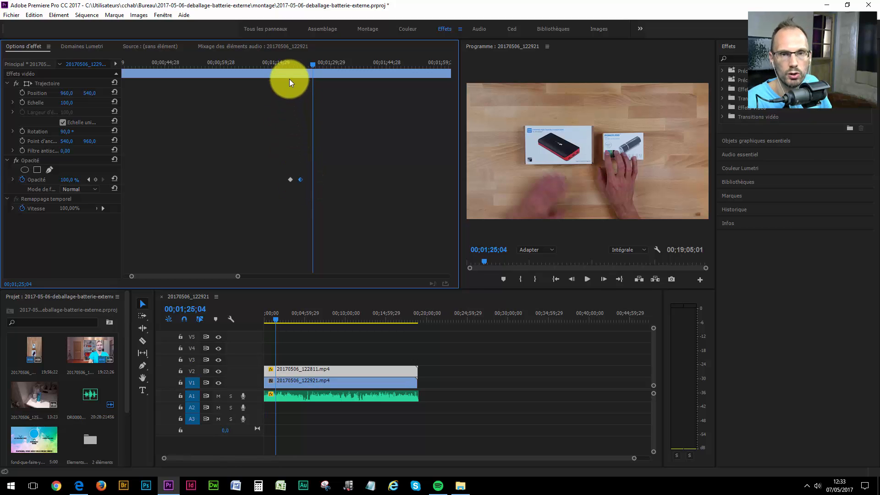
pyautogui.click(87, 179)
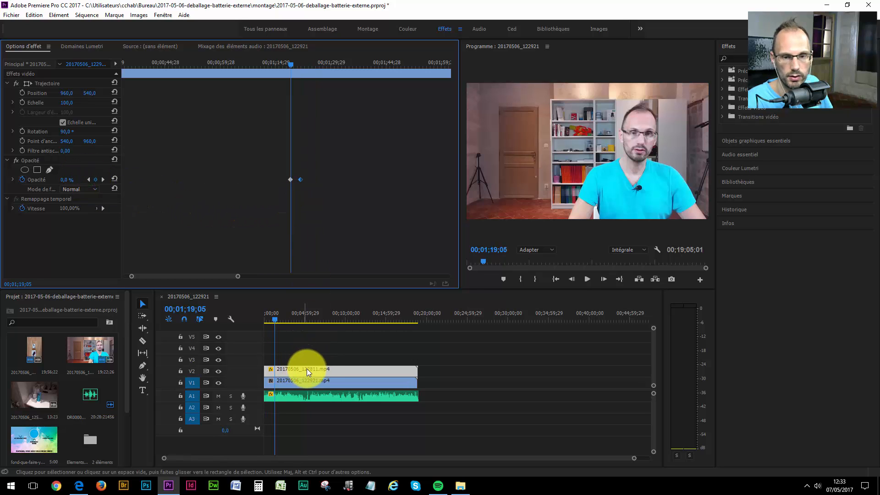
pyautogui.click(103, 179)
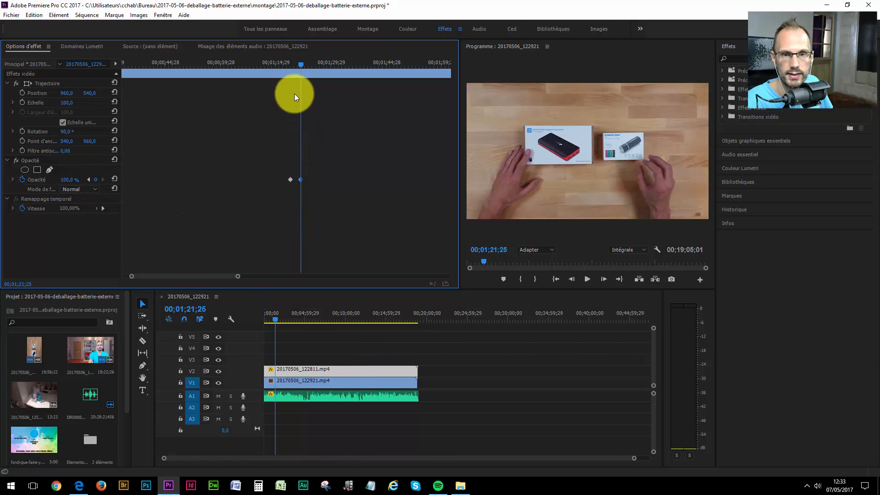
# Scrub through the fade between the two opacity keyframes and play it from 00;01;18;07 to check the blend
pyautogui.click(296, 65)
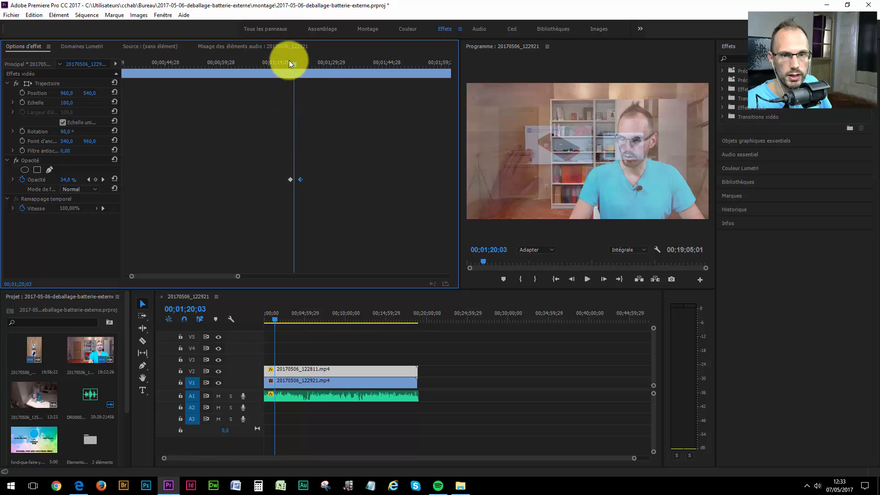
pyautogui.moveTo(292, 63); pyautogui.dragTo(296, 63)
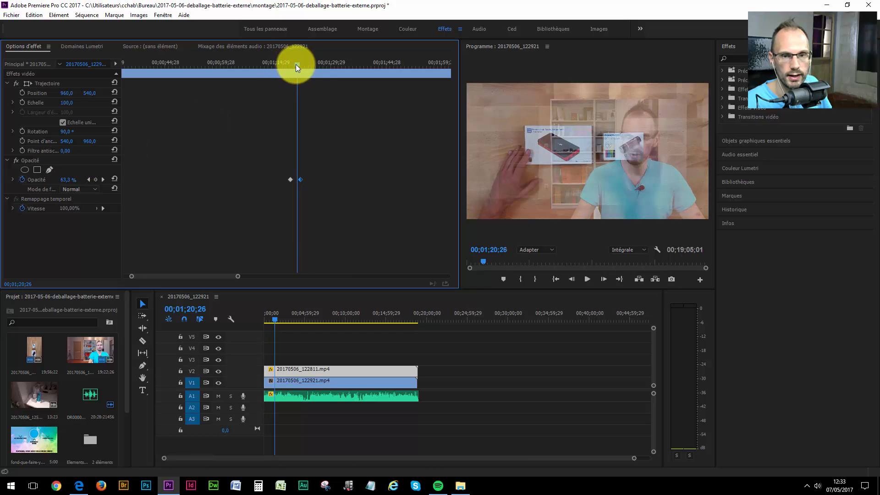
pyautogui.moveTo(296, 66); pyautogui.dragTo(287, 66)
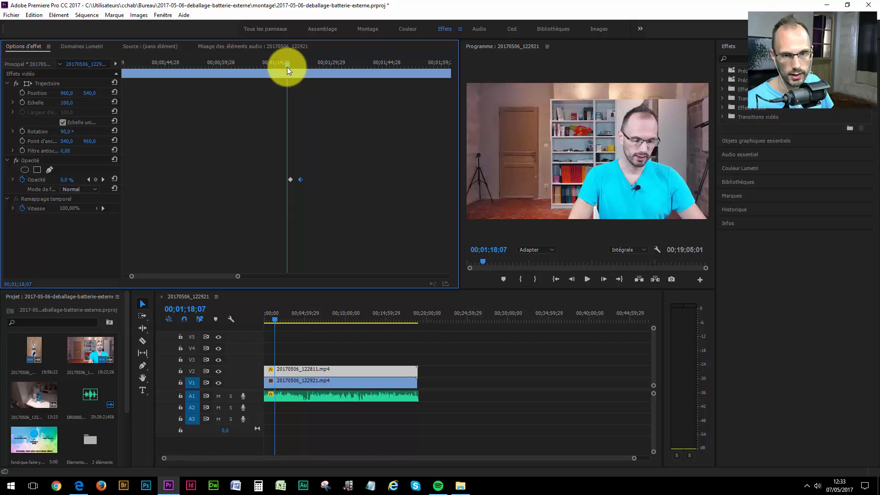
pyautogui.press('space')
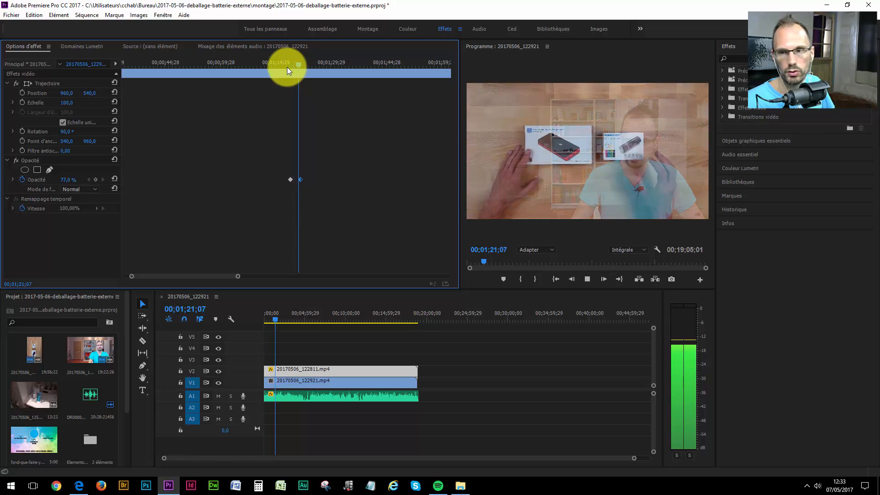
pyautogui.press('space')
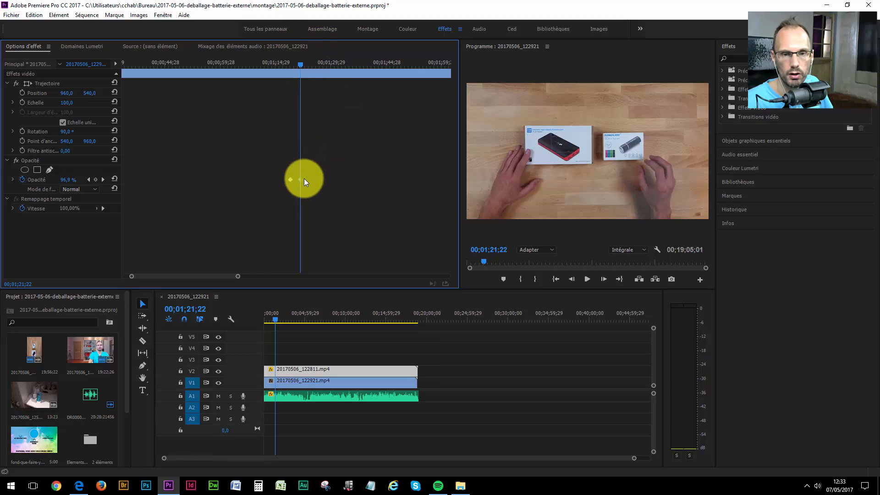
# Move the ending 100% opacity keyframe even closer to the 0% keyframe and play the faster fade from 00;01;18;22
pyautogui.moveTo(237, 278); pyautogui.dragTo(182, 277)
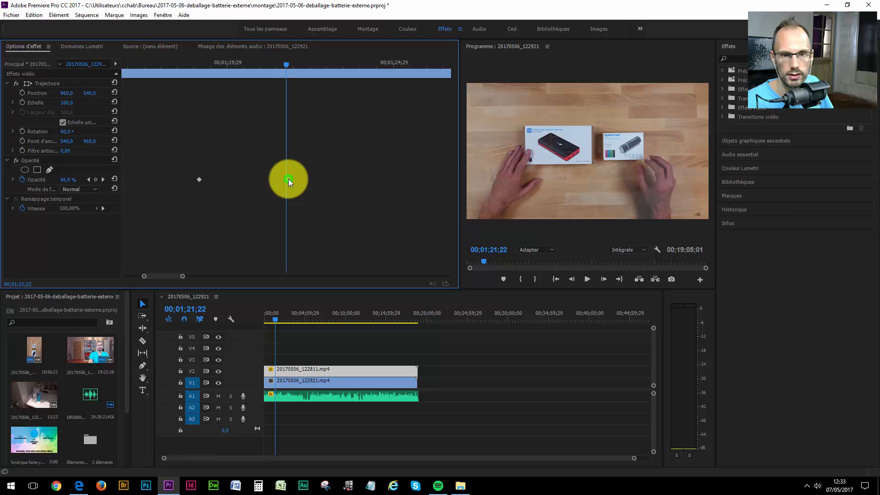
pyautogui.moveTo(287, 179); pyautogui.dragTo(253, 180)
pyautogui.click(188, 62)
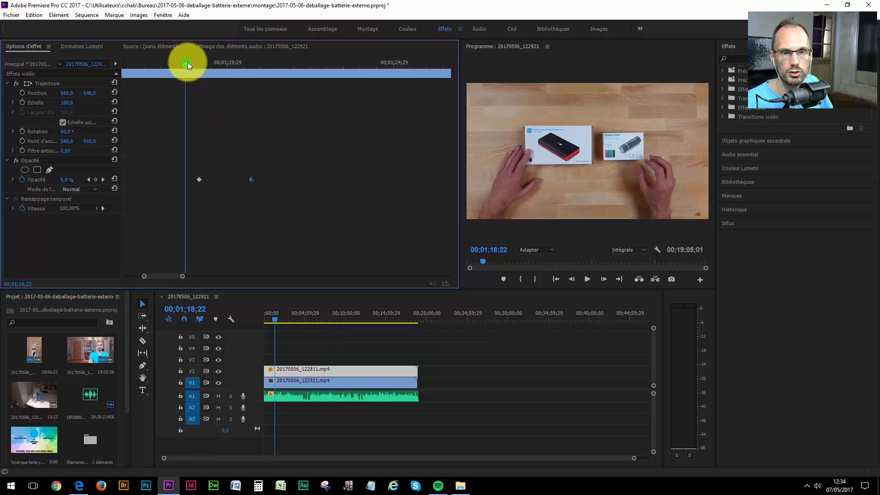
pyautogui.press('space')
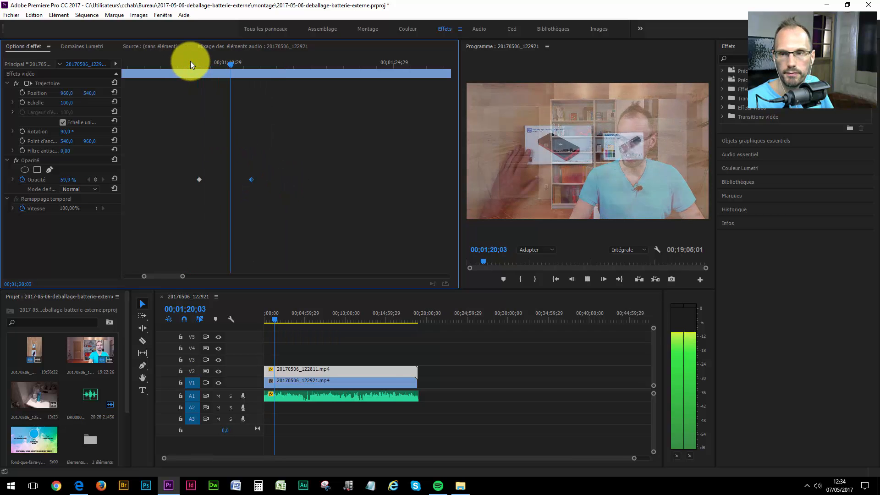
pyautogui.press('space')
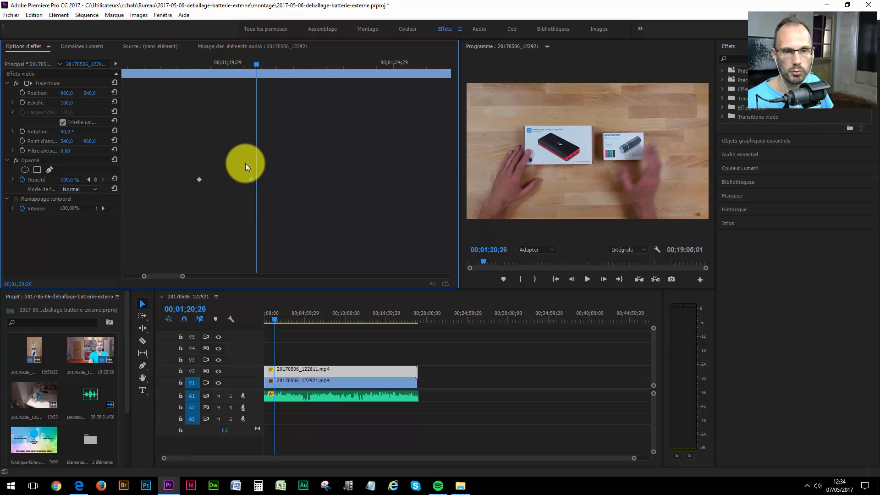
# Delete the ending 100% opacity keyframe and return to the 0% keyframe at 00;01;19;05
pyautogui.moveTo(232, 167); pyautogui.dragTo(259, 202)
pyautogui.press('Delete')
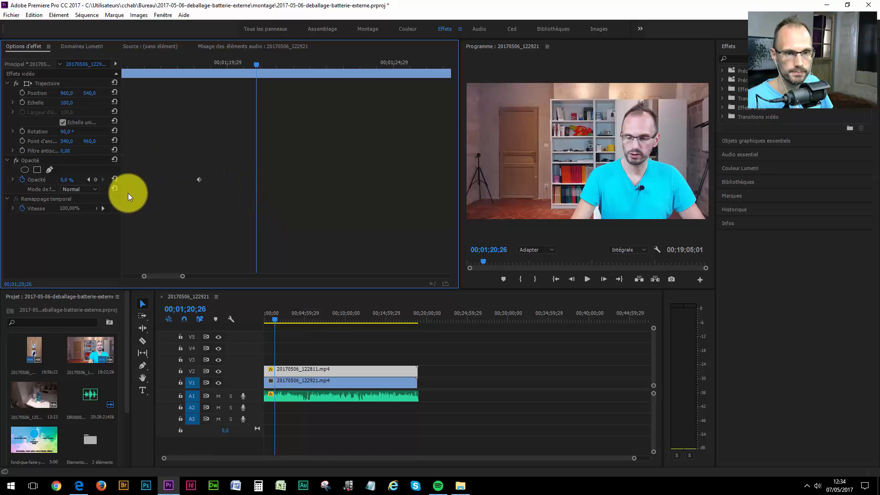
pyautogui.click(89, 179)
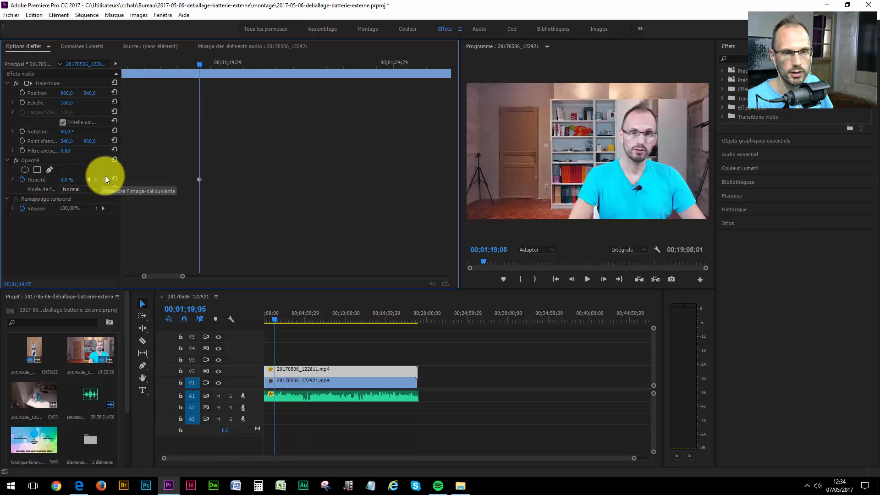
# Add an intermediate opacity keyframe of 50% at 00;01;20;10
pyautogui.click(238, 64)
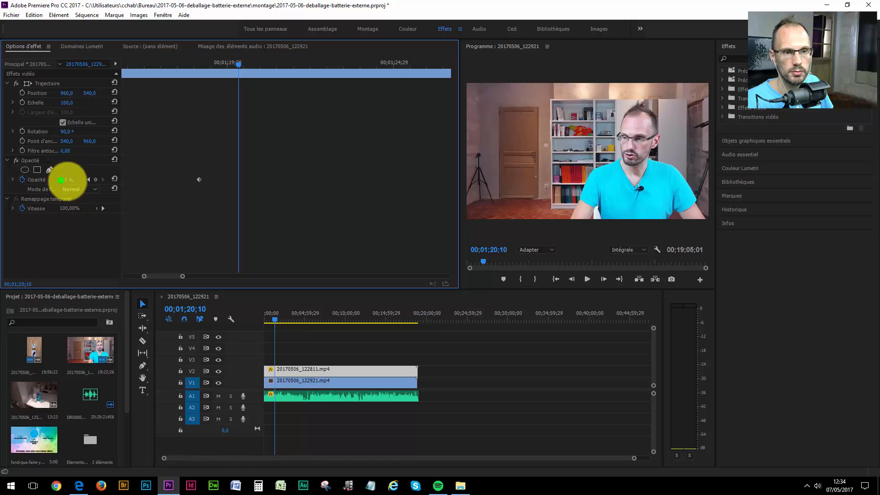
pyautogui.click(66, 179)
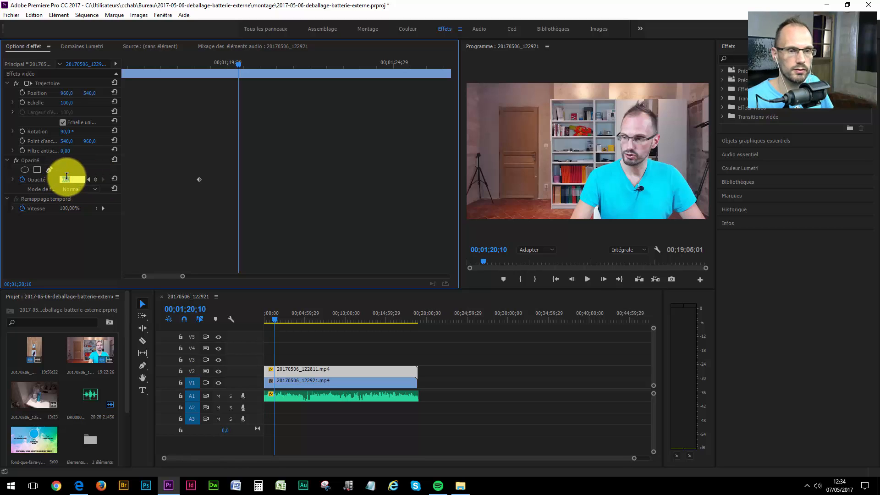
pyautogui.write('50')
pyautogui.press('Return')
# Add an opacity keyframe of 100% at 00;01;21;14 to complete the fade
pyautogui.moveTo(242, 69); pyautogui.dragTo(275, 69)
pyautogui.click(76, 183)
pyautogui.write('100')
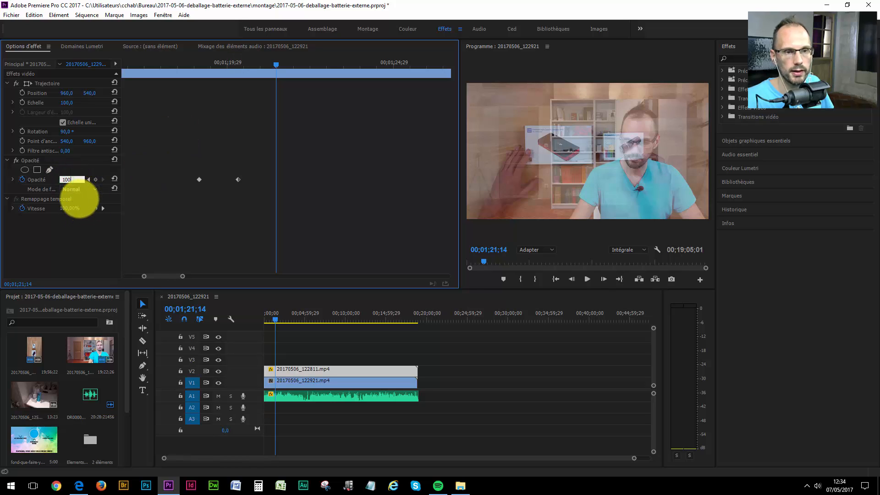
pyautogui.press('Return')
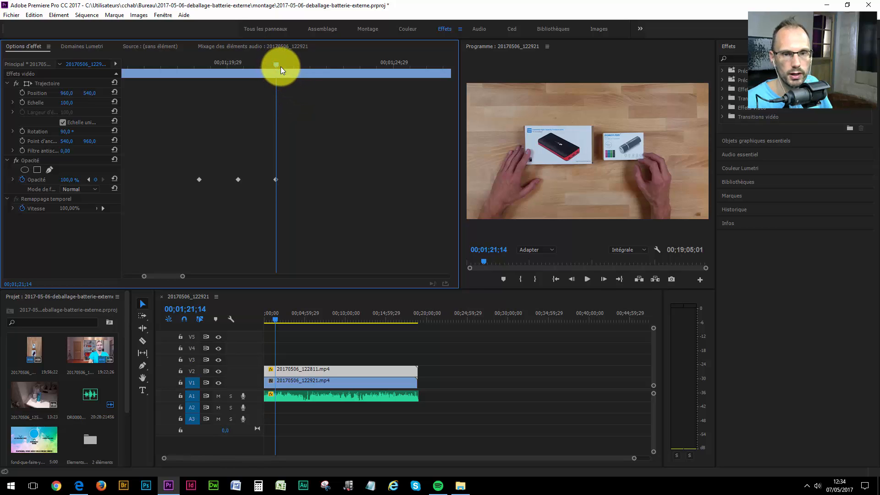
# Add another 100% opacity keyframe one frame earlier, at 00;01;21;13
pyautogui.press('Left')
pyautogui.click(70, 180)
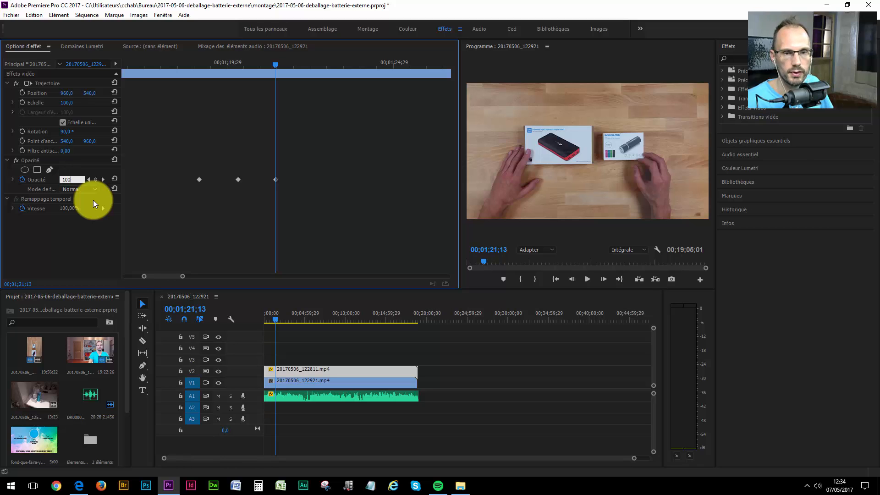
pyautogui.write('100')
pyautogui.press('Return')
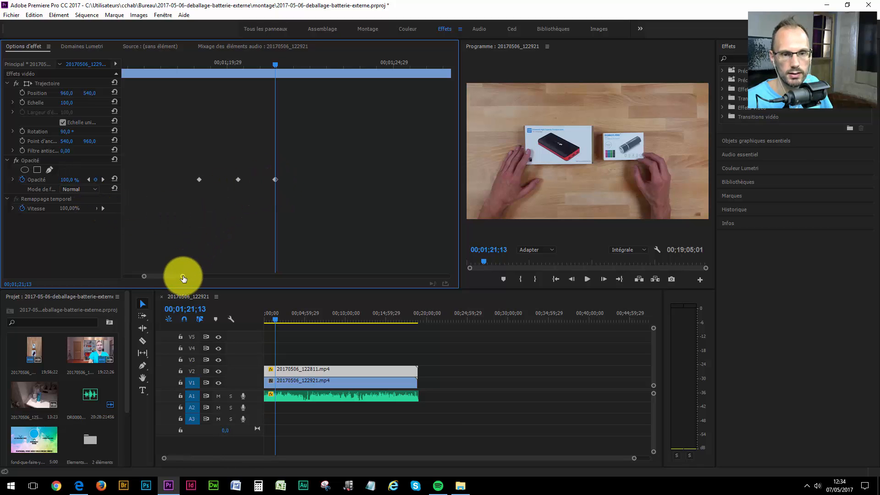
# Inspect the two adjacent 100% opacity keyframes frame by frame and delete the one at 00;01;21;13
pyautogui.moveTo(182, 276); pyautogui.dragTo(158, 276)
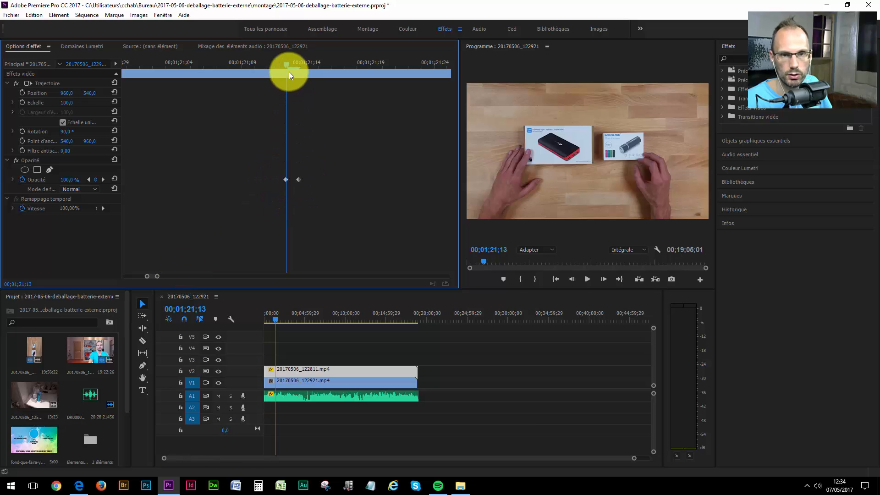
pyautogui.moveTo(285, 64); pyautogui.dragTo(295, 67)
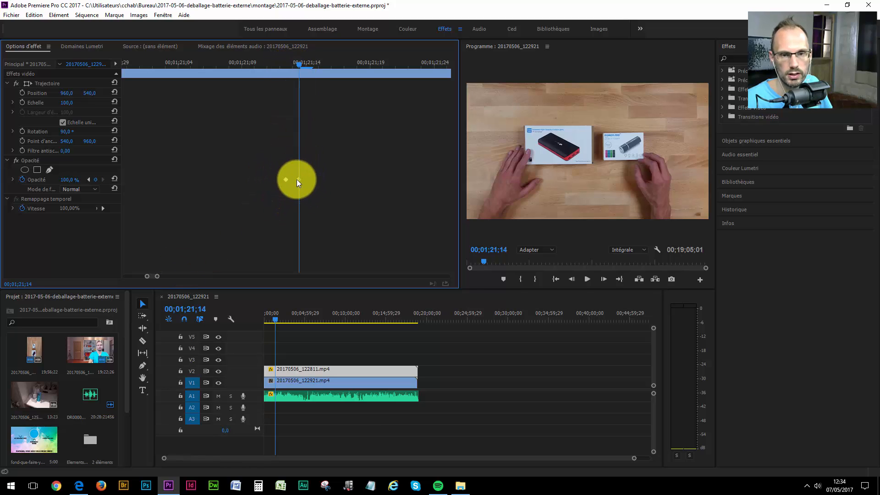
pyautogui.moveTo(267, 166); pyautogui.dragTo(287, 191)
pyautogui.press('Delete')
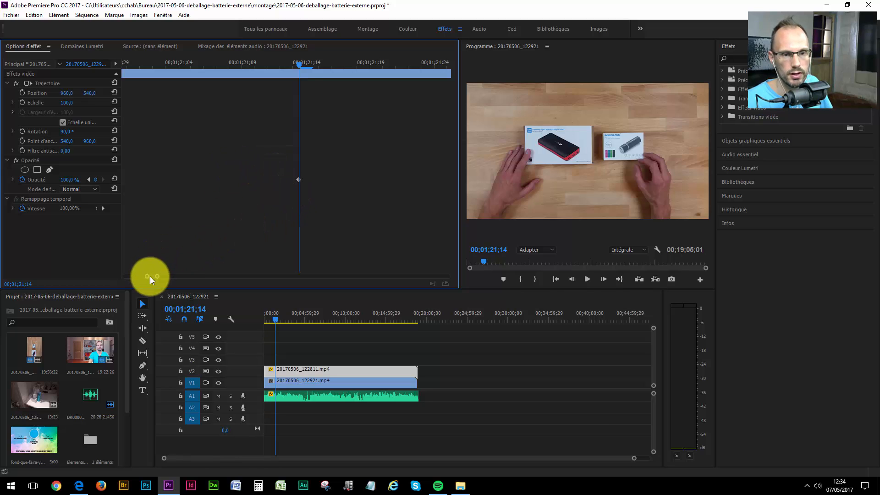
# Step back through the opacity keyframes from 00;01;21;14 to 00;01;19;05 to compare the image at each
pyautogui.moveTo(150, 276)
pyautogui.mouseDown()
pyautogui.moveTo(131, 276)
pyautogui.moveTo(144, 276)
pyautogui.mouseUp()
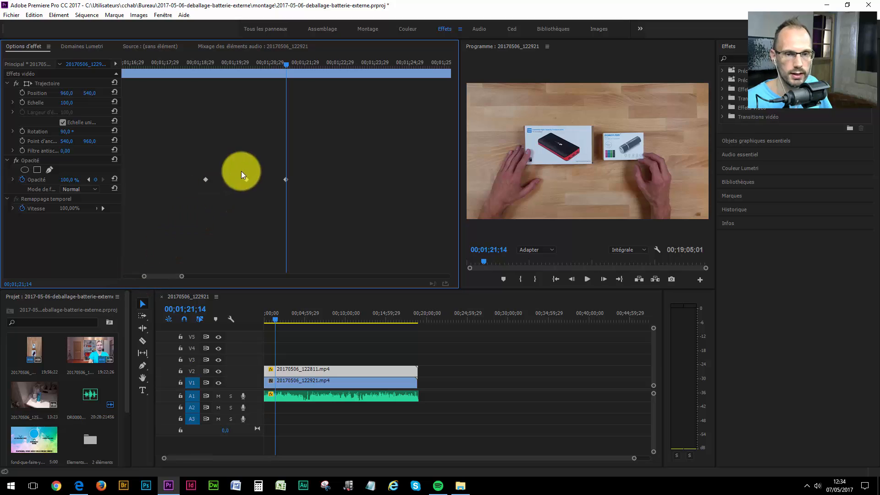
pyautogui.click(89, 180)
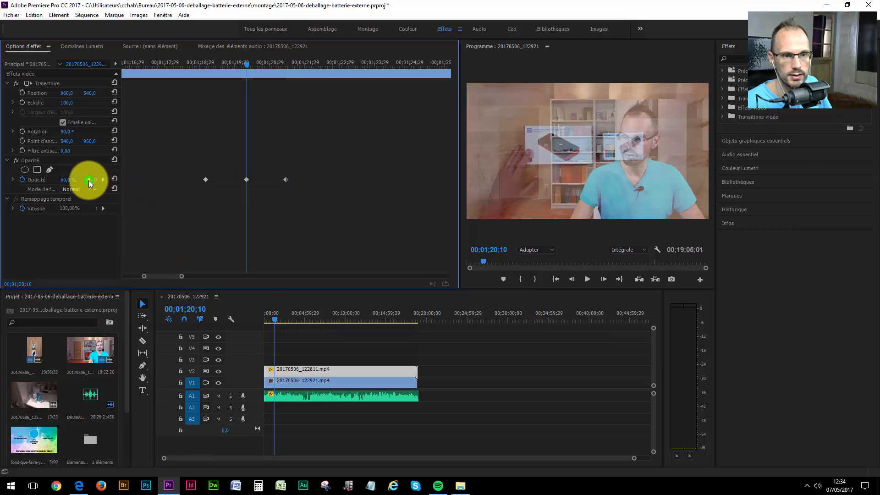
pyautogui.click(88, 179)
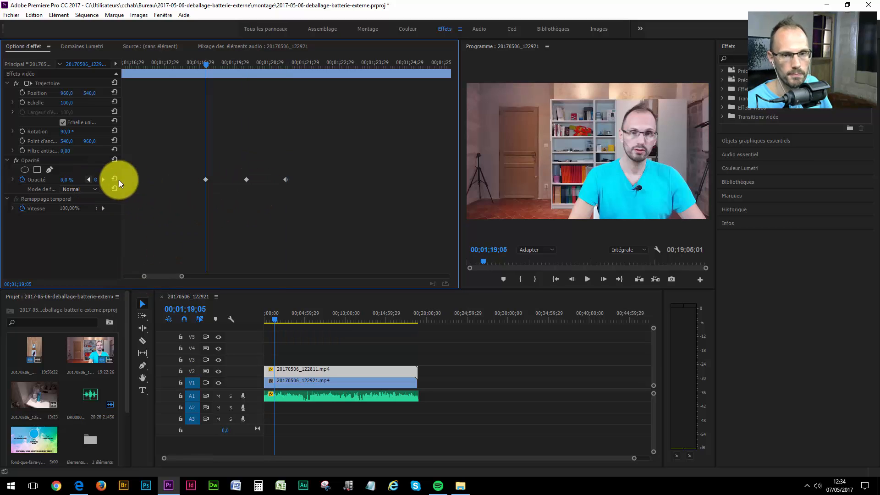
# Delete the 50% and 100% opacity keyframes that follow the 0% keyframe at 00;01;19;05
pyautogui.moveTo(244, 176); pyautogui.dragTo(314, 202)
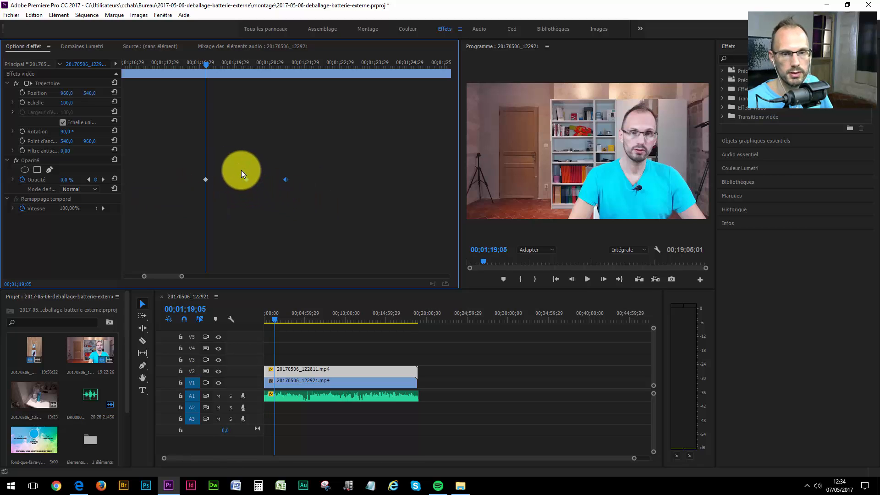
pyautogui.moveTo(235, 164); pyautogui.dragTo(301, 194)
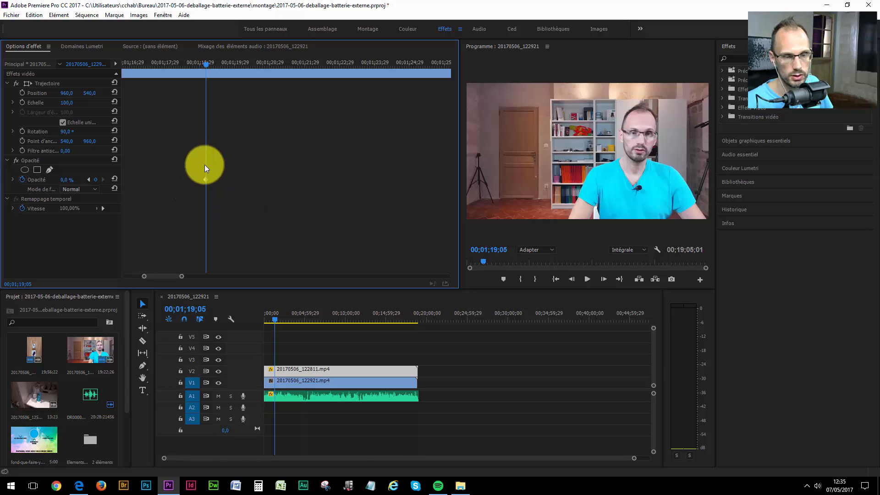
pyautogui.moveTo(209, 194); pyautogui.dragTo(220, 192)
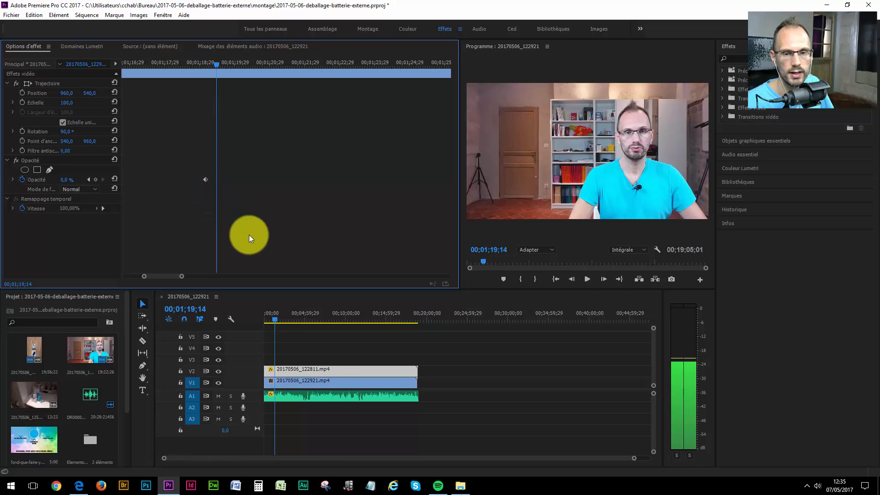
# Clear the selection and reselect the 20170506_122811.mp4 clip on V2 to display its full effect timeline
pyautogui.click(294, 347)
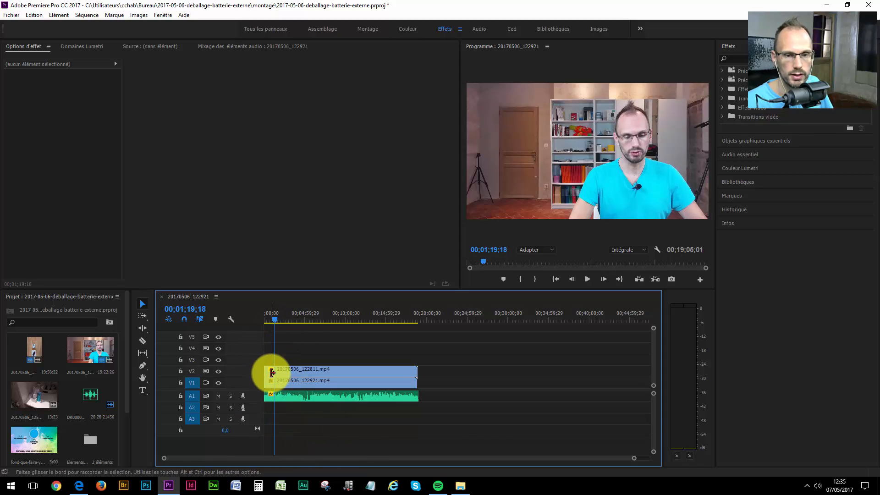
pyautogui.click(292, 372)
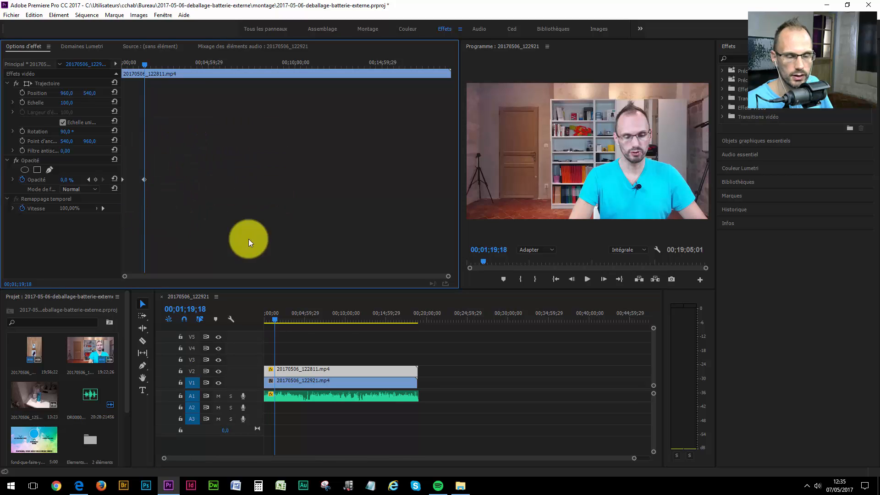
# Add a 100% opacity keyframe at 00;01;20;00, 25 frames after the 0% keyframe at 00;01;19;05
pyautogui.click(89, 178)
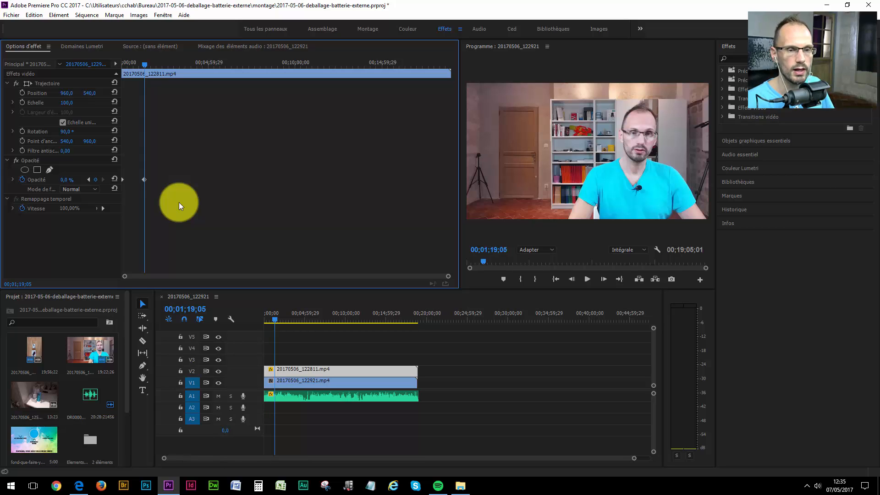
pyautogui.press('Right')
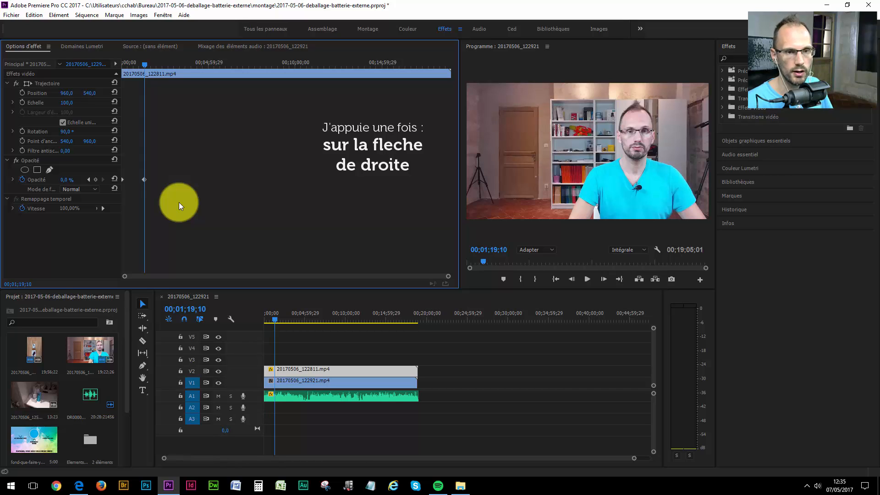
pyautogui.press('Right')
pyautogui.press('Right')
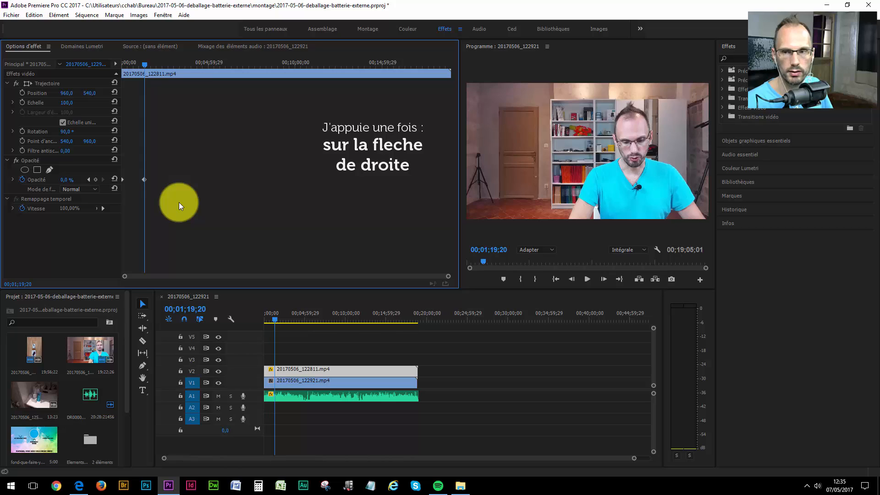
pyautogui.press('Right')
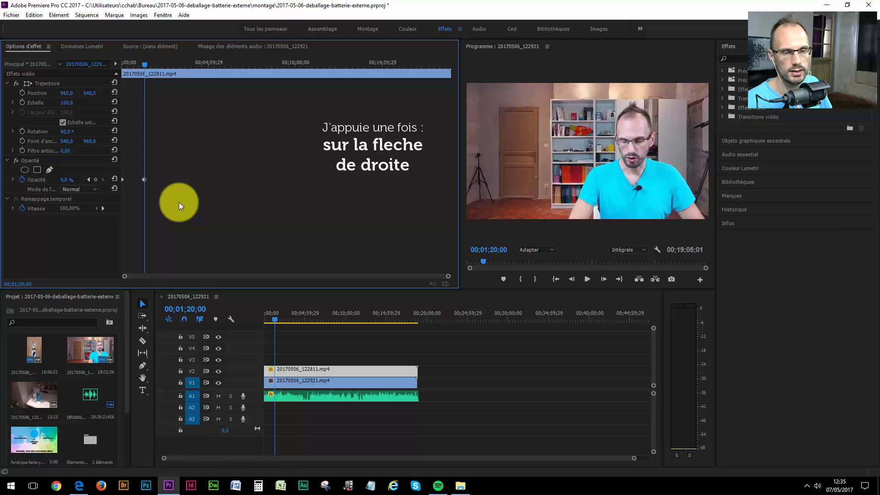
pyautogui.click(65, 180)
pyautogui.write('100,')
pyautogui.write('00')
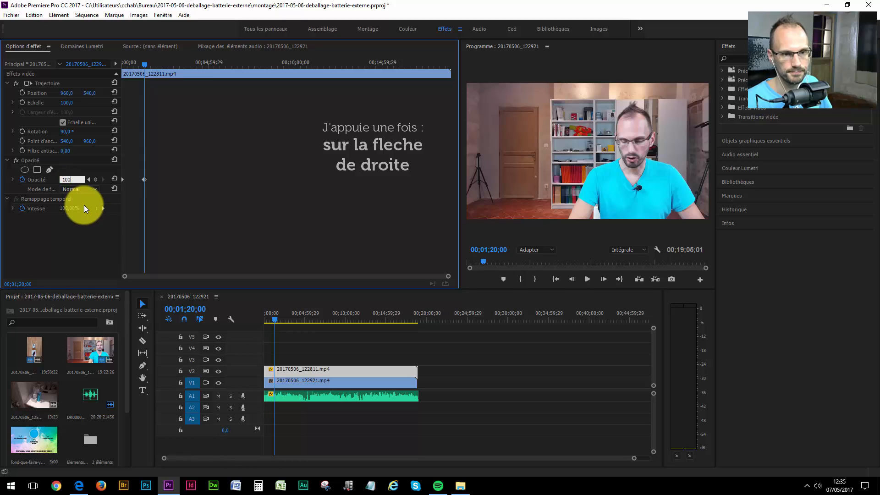
pyautogui.press('Return')
# Play the sequence across the 0% to 100% opacity keyframes to check the transition to the tabletop shot
pyautogui.moveTo(125, 280); pyautogui.dragTo(259, 245)
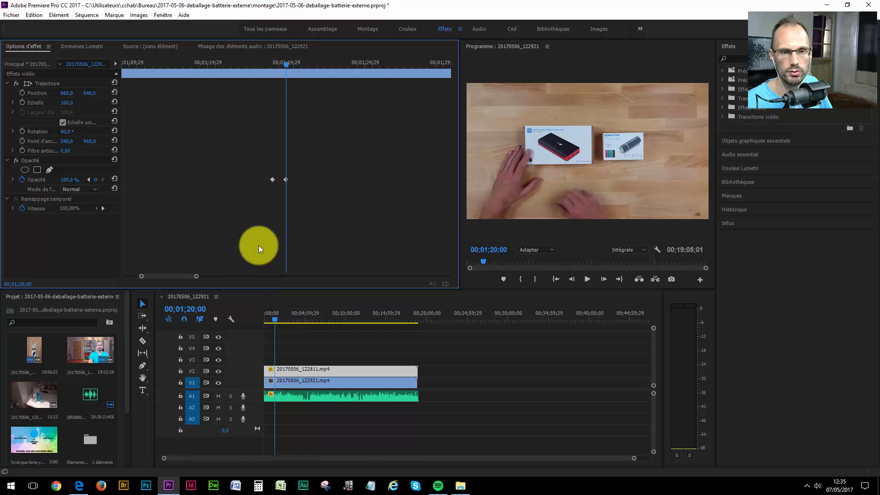
pyautogui.click(250, 64)
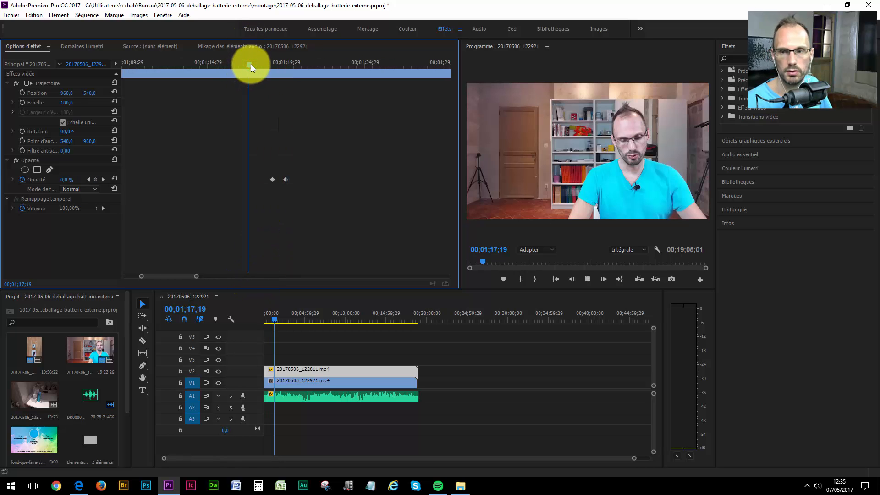
pyautogui.press('space')
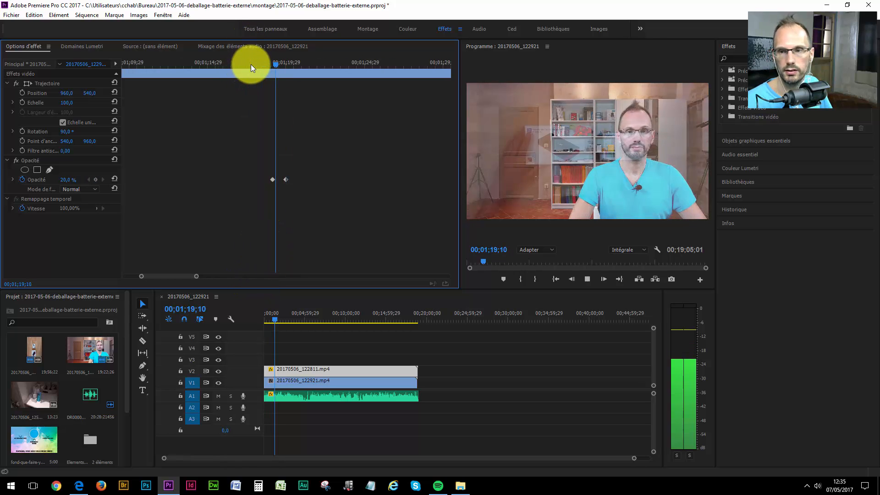
pyautogui.press('space')
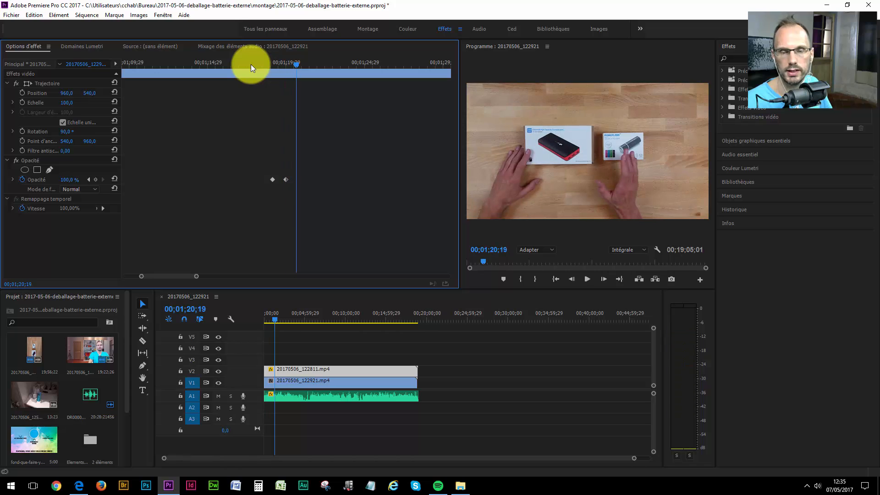
pyautogui.click(276, 64)
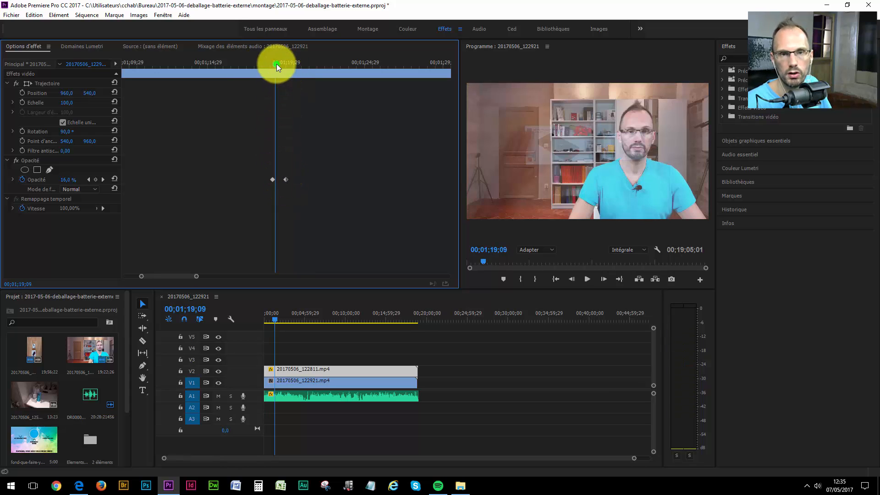
pyautogui.press('space')
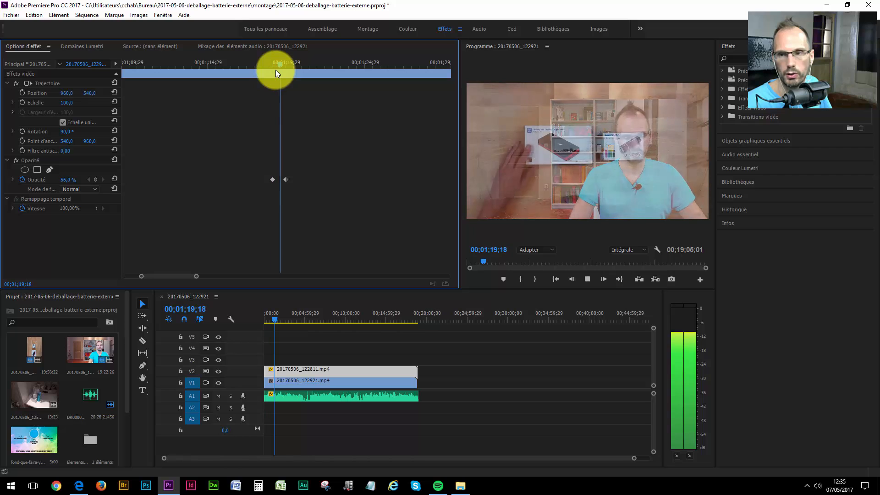
pyautogui.press('space')
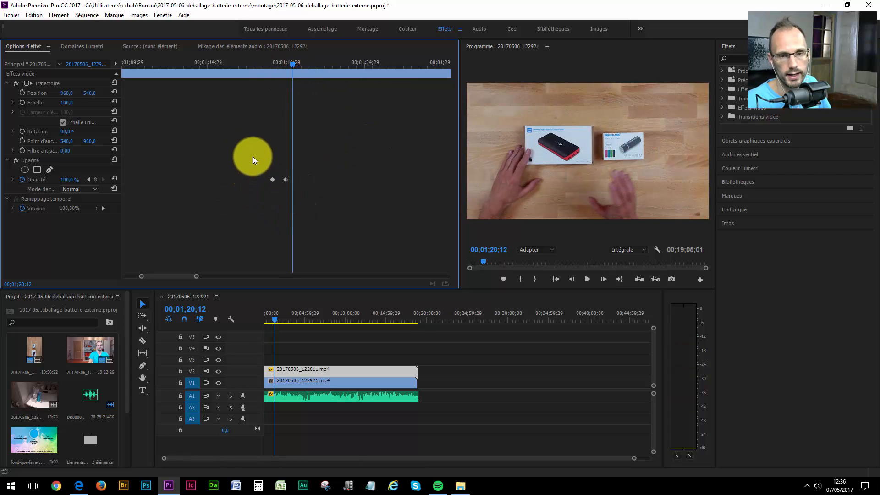
pyautogui.moveTo(252, 156); pyautogui.dragTo(299, 197)
pyautogui.click(240, 172)
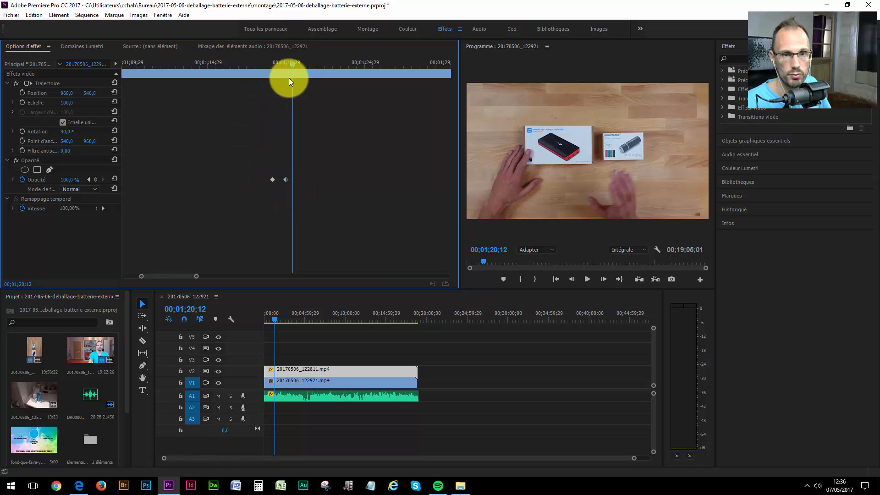
# Add a 0% opacity keyframe at 00;01;20;25, 25 frames after the 100% keyframe
pyautogui.click(88, 180)
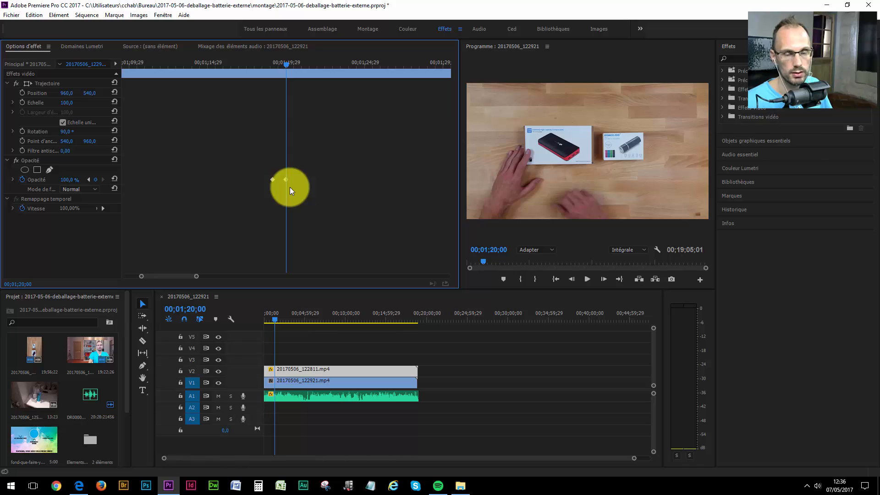
pyautogui.press('space')
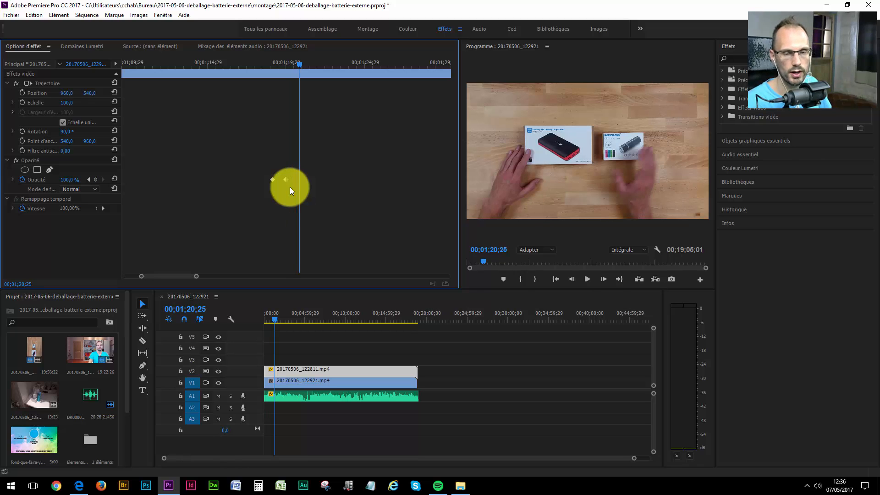
pyautogui.click(288, 179)
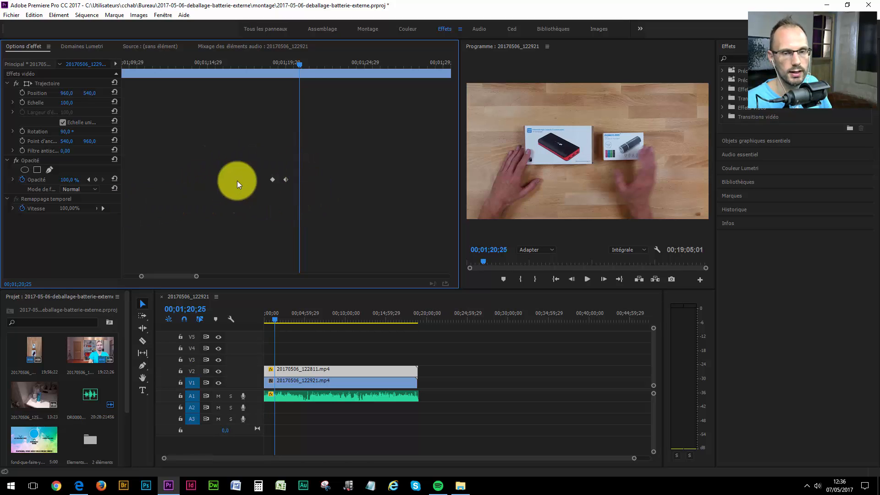
pyautogui.click(69, 183)
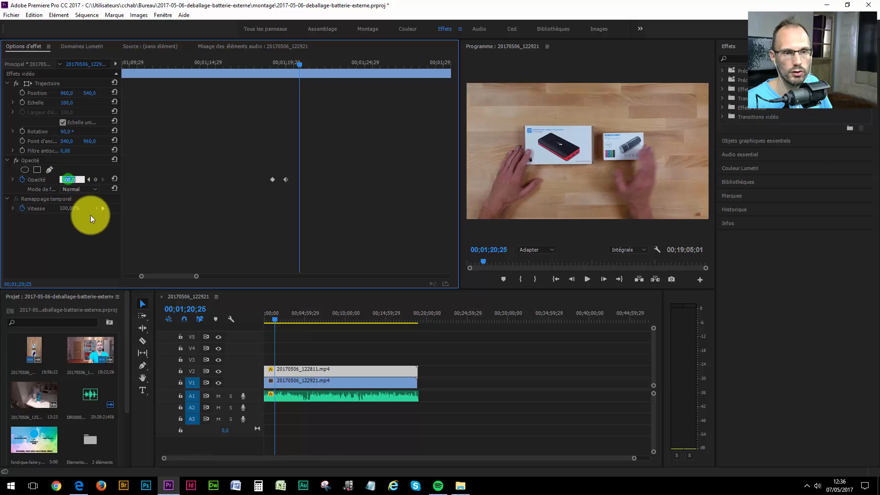
pyautogui.write('0')
pyautogui.press('Return')
# Play from 00;01;18;13 through the three opacity keyframes to review the switch to the tabletop shot and back
pyautogui.click(262, 63)
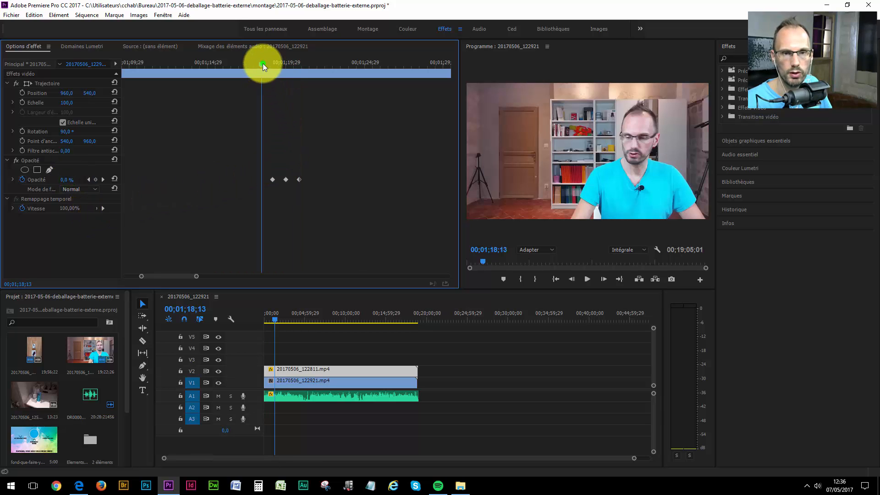
pyautogui.press('space')
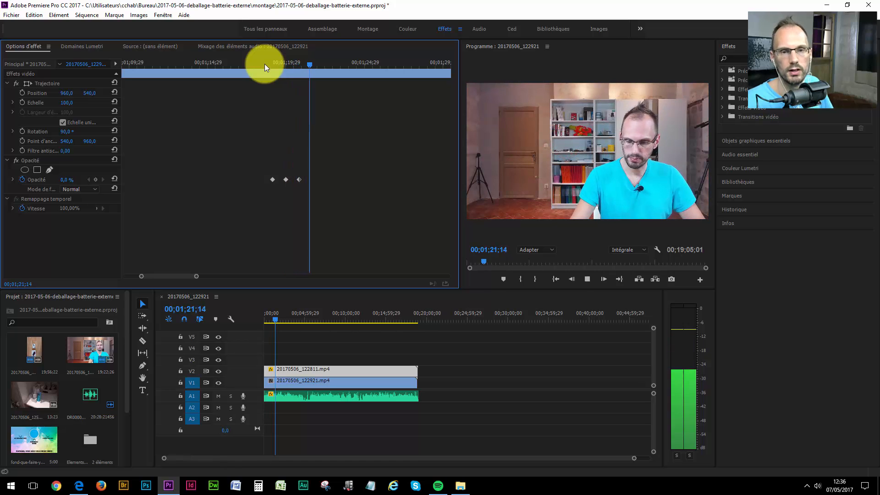
pyautogui.press('space')
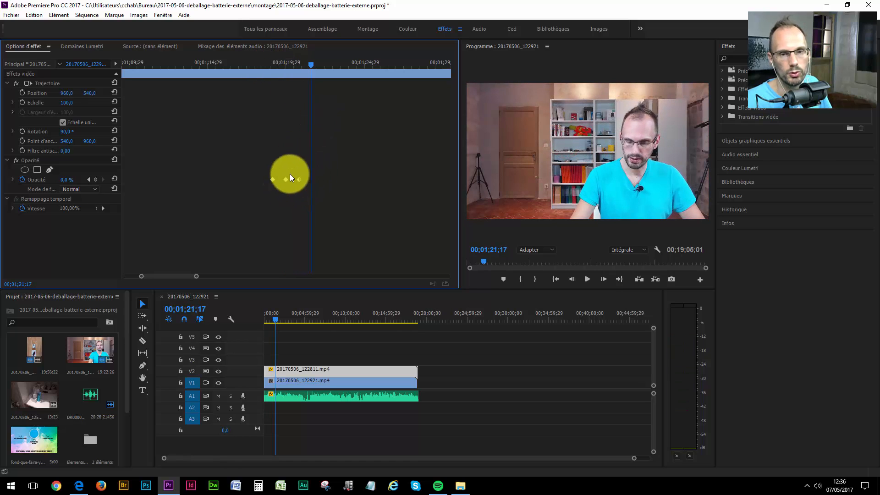
# Move the last 0% opacity keyframe to 00;01;26;22 and place the playhead on it
pyautogui.moveTo(299, 180); pyautogui.dragTo(392, 175)
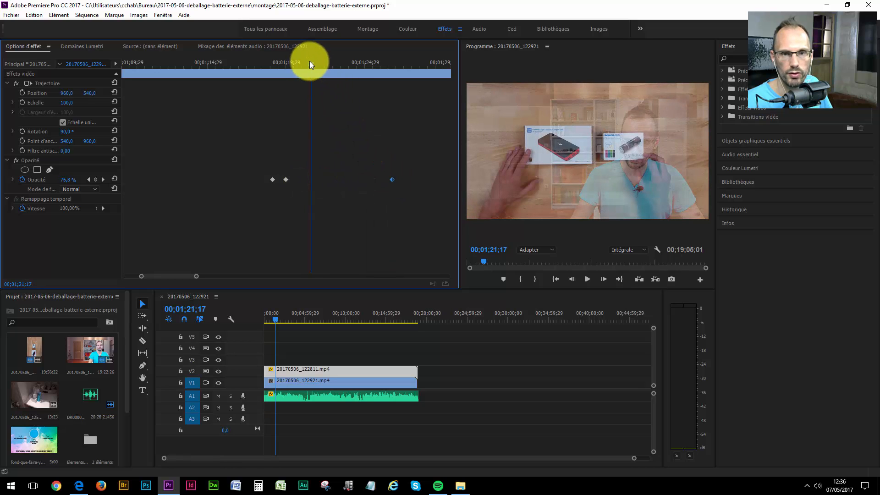
pyautogui.moveTo(309, 63); pyautogui.dragTo(391, 93)
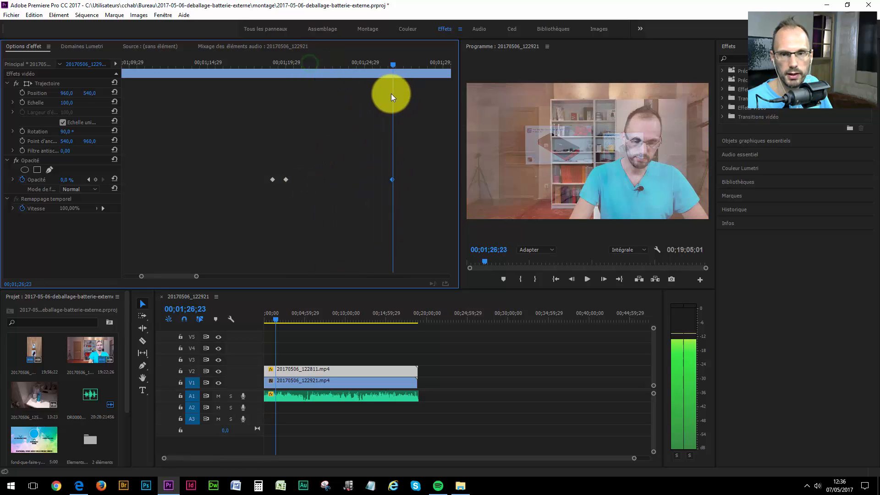
pyautogui.click(89, 180)
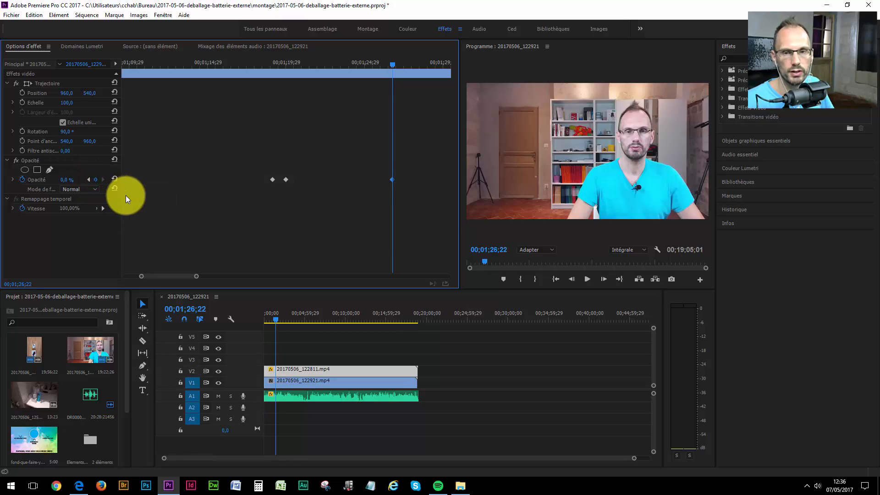
# Add a 100% opacity keyframe at 00;01;25;27, 25 frames before the last 0% keyframe
pyautogui.press('j')
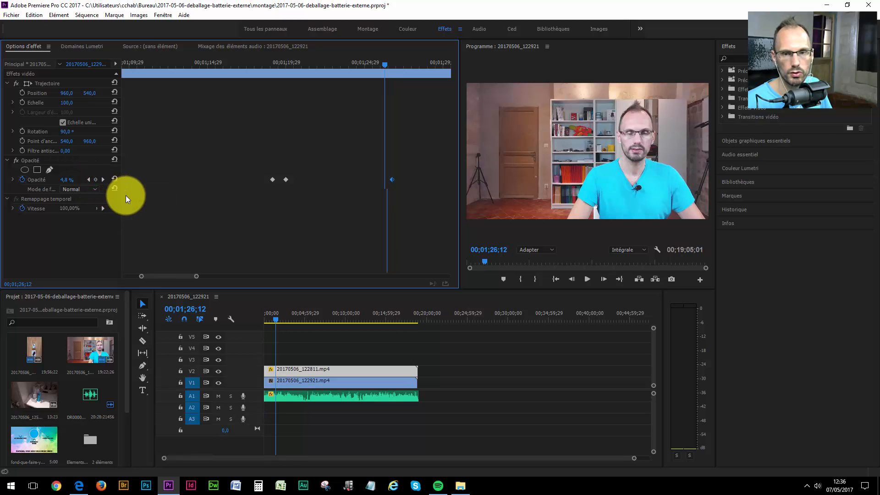
pyautogui.click(68, 180)
pyautogui.write('100')
pyautogui.press('Return')
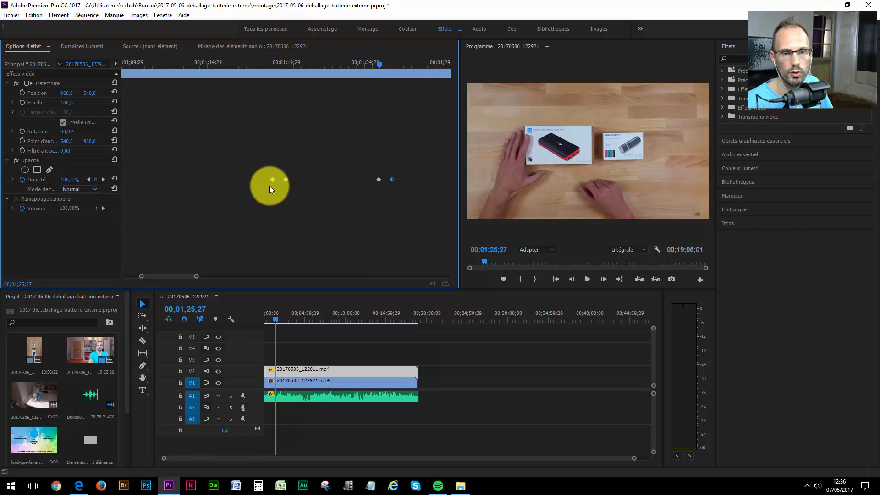
# Play the fade into the tabletop shot from 00;01;18;06, and the fade back out around 00;01;26;00
pyautogui.moveTo(267, 62)
pyautogui.mouseDown()
pyautogui.moveTo(395, 89)
pyautogui.moveTo(259, 68)
pyautogui.mouseUp()
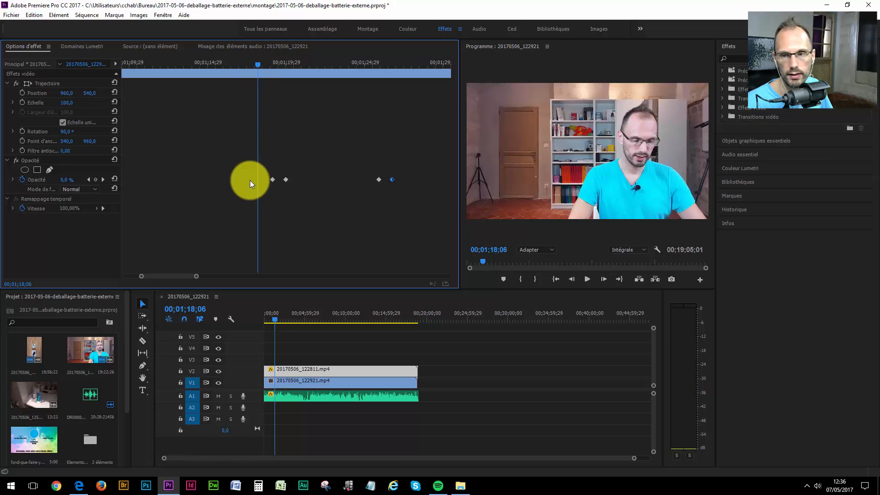
pyautogui.press('space')
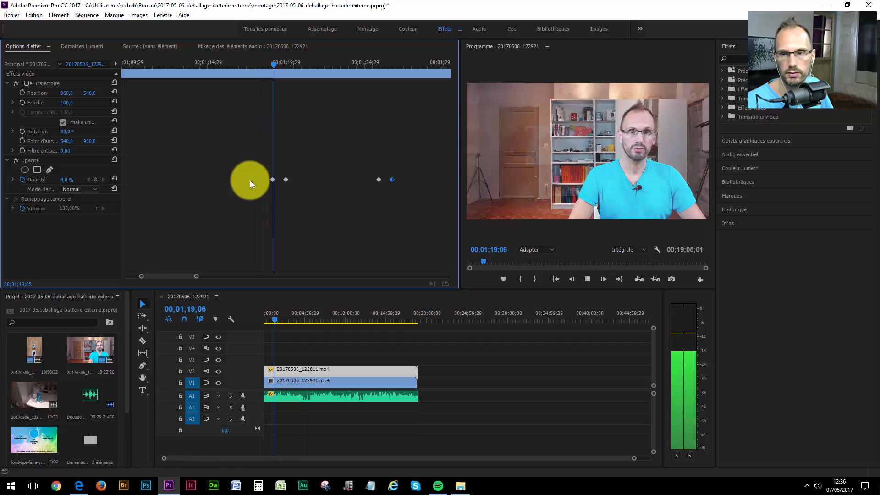
pyautogui.press('space')
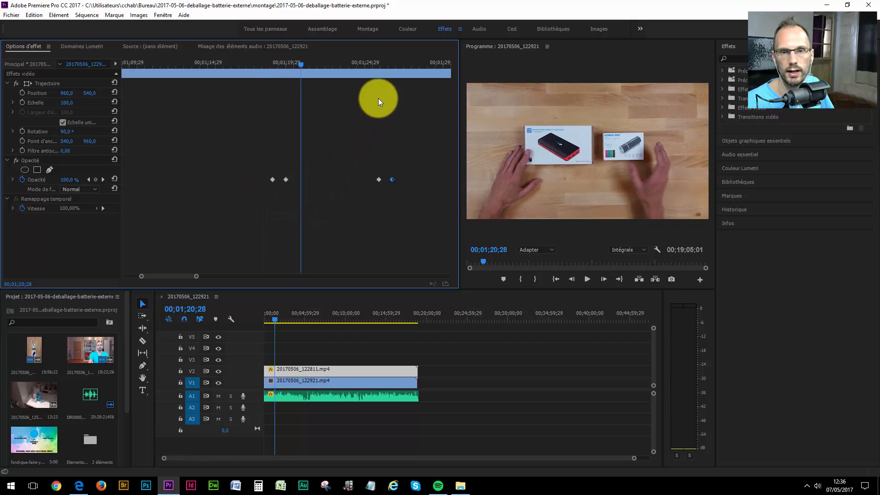
pyautogui.click(370, 63)
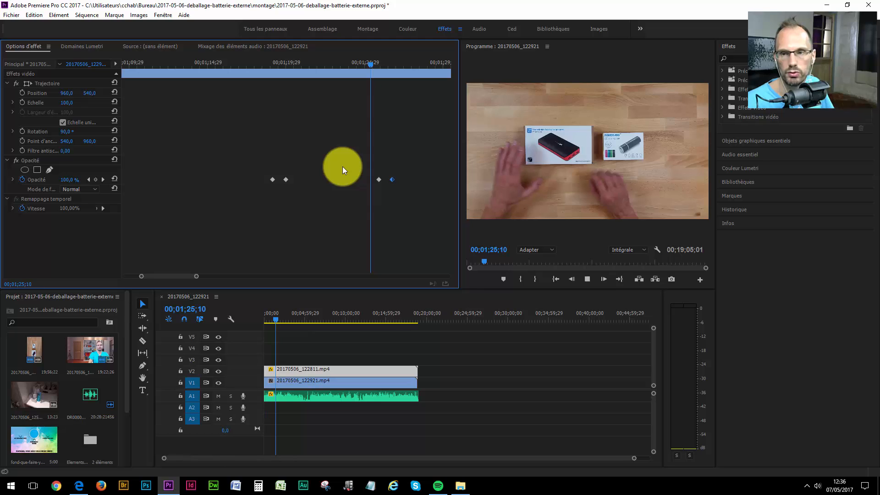
pyautogui.press('space')
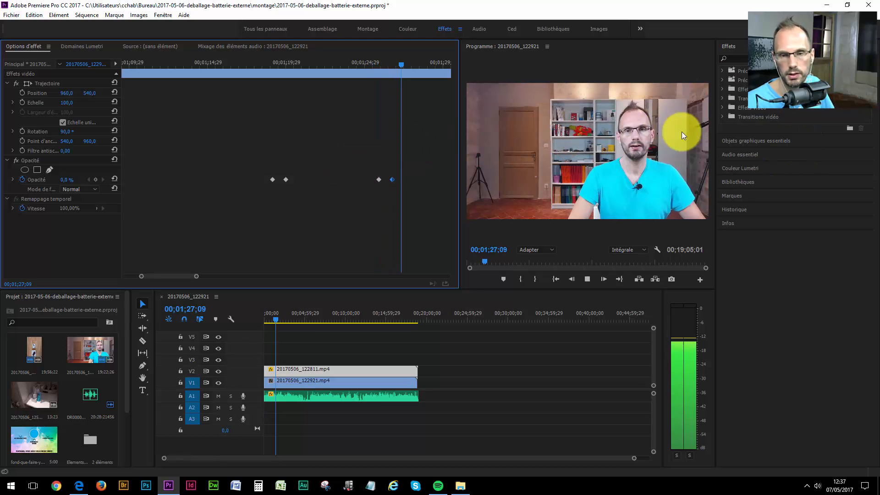
pyautogui.press('space')
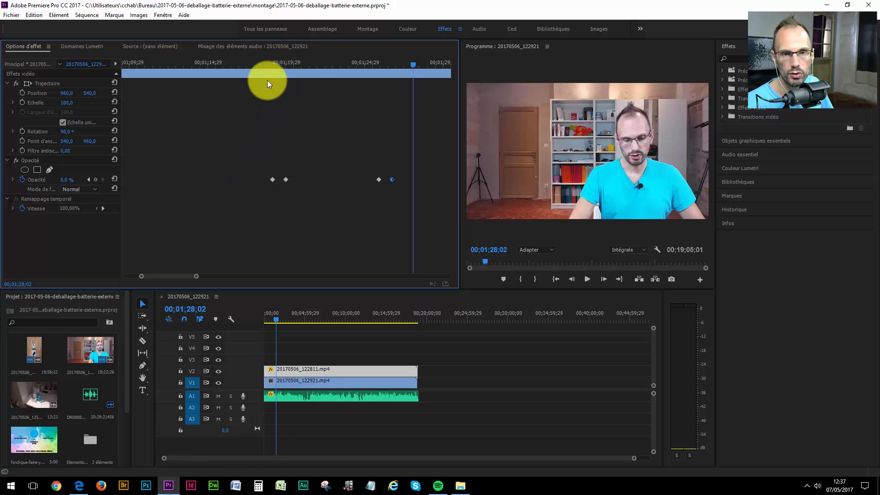
# Show more of the clip's effect timeline and scrub ahead to 00;07;58;15 to view the remaining footage
pyautogui.moveTo(145, 275); pyautogui.dragTo(110, 277)
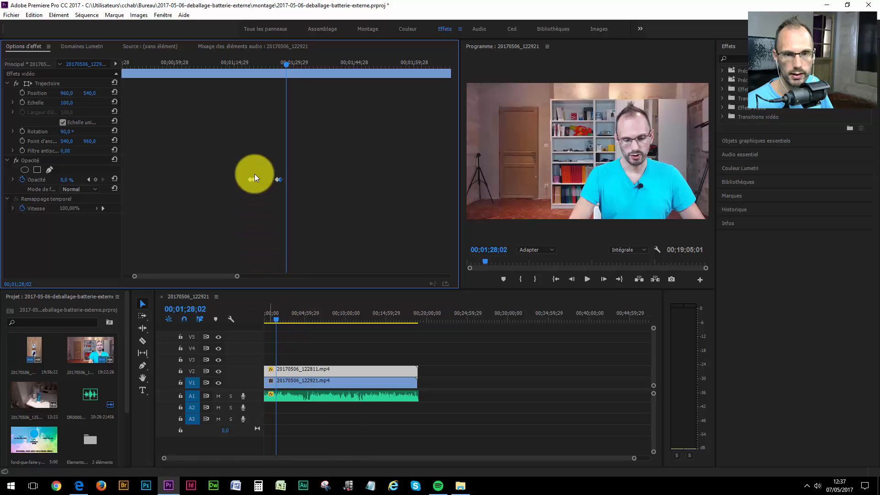
pyautogui.moveTo(287, 65); pyautogui.dragTo(232, 75)
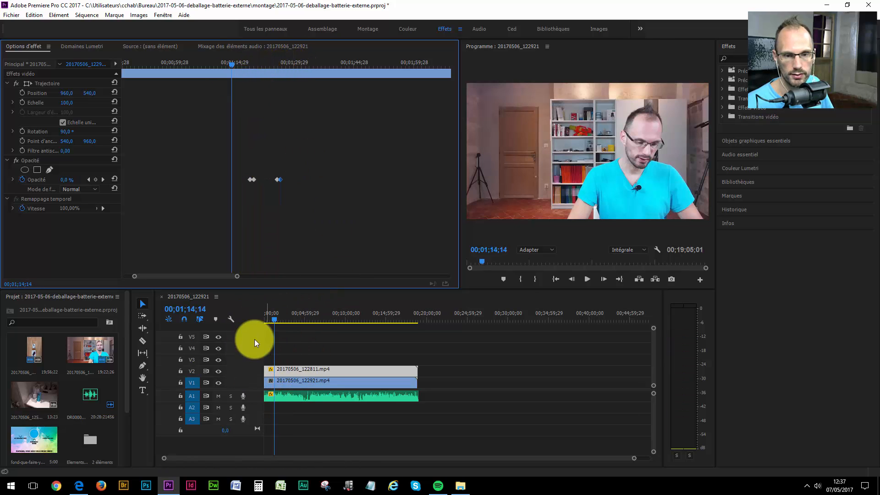
pyautogui.moveTo(238, 279); pyautogui.dragTo(358, 286)
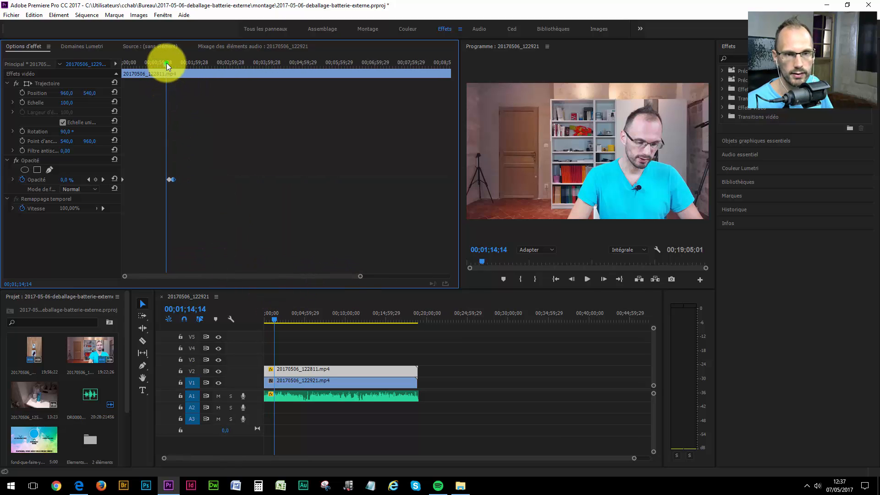
pyautogui.moveTo(166, 63); pyautogui.dragTo(367, 76)
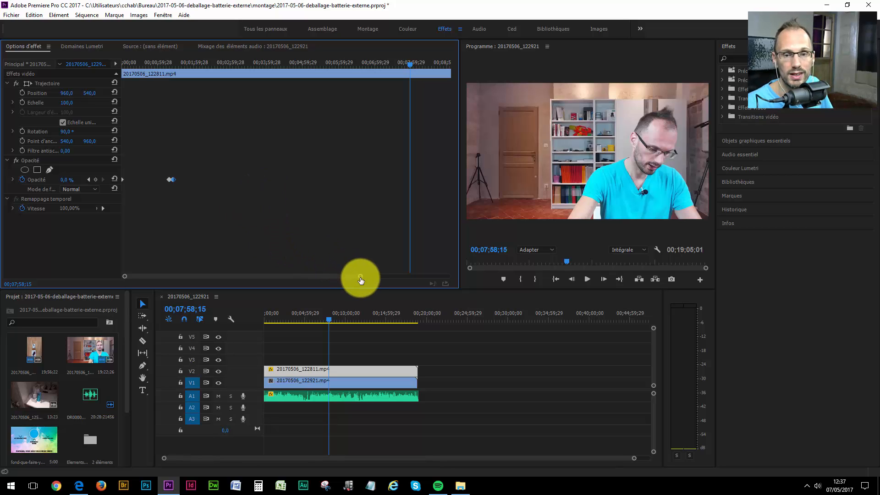
# Delete all opacity keyframes after the first one on the V2 clip, and return the playhead to the sequence start
pyautogui.moveTo(361, 277); pyautogui.dragTo(93, 288)
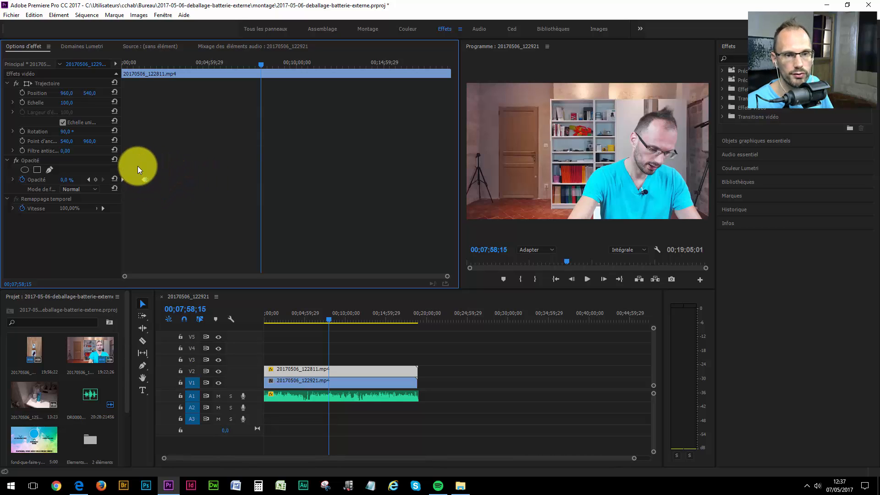
pyautogui.moveTo(138, 169); pyautogui.dragTo(162, 192)
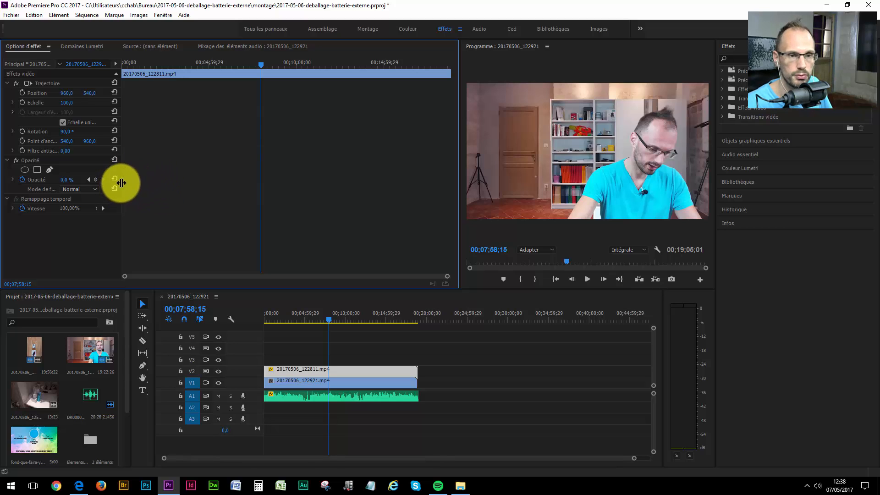
pyautogui.moveTo(261, 64)
pyautogui.mouseDown()
pyautogui.moveTo(105, 83)
pyautogui.moveTo(191, 66)
pyautogui.moveTo(328, 70)
pyautogui.moveTo(259, 69)
pyautogui.mouseUp()
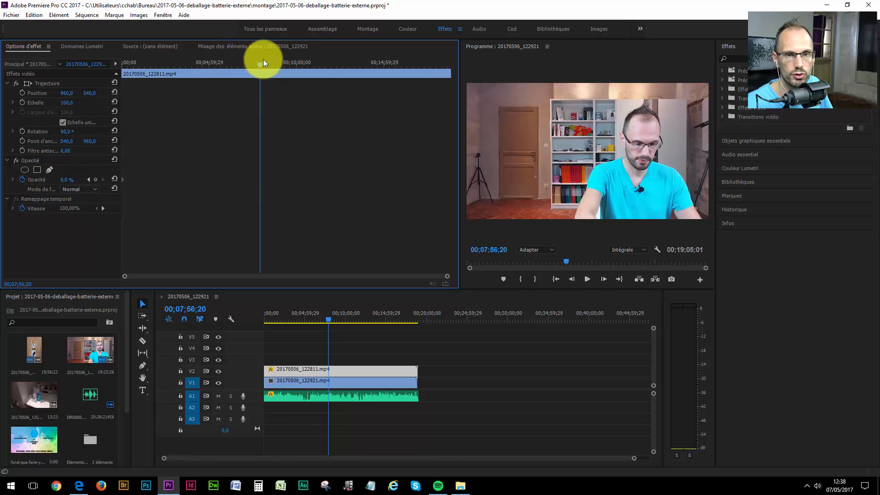
pyautogui.moveTo(258, 65); pyautogui.dragTo(97, 99)
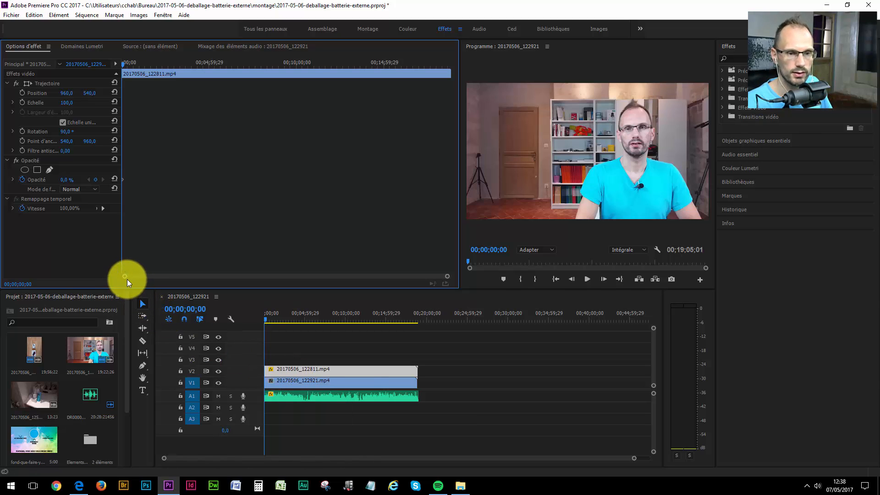
# Add a 100% opacity keyframe to the V2 clip at 00;17;21;15
pyautogui.moveTo(125, 278); pyautogui.dragTo(5, 279)
pyautogui.click(424, 64)
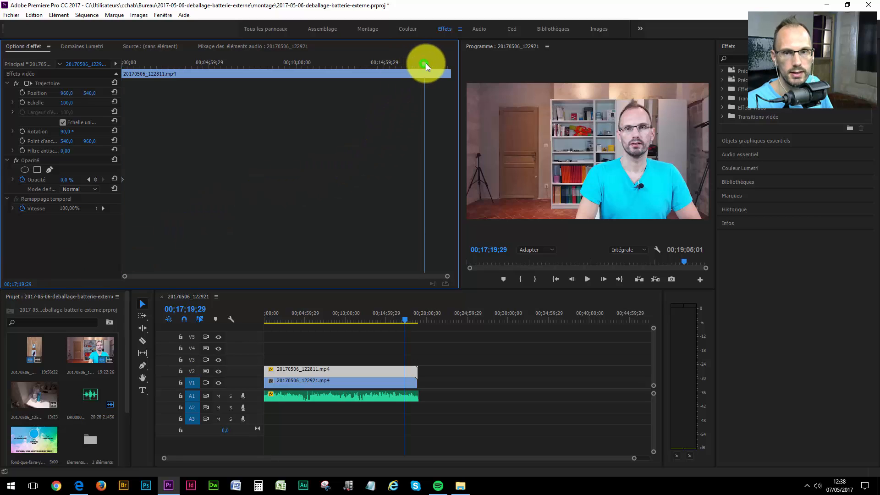
pyautogui.click(73, 179)
pyautogui.write('100')
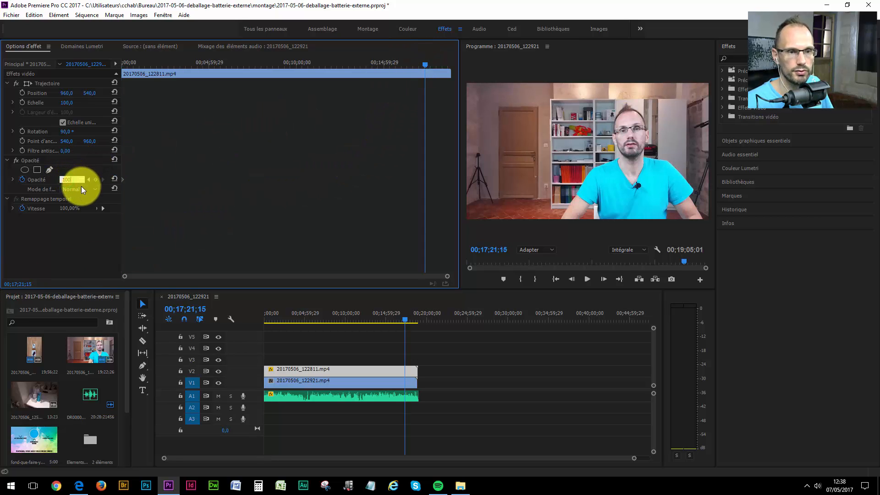
pyautogui.press('Return')
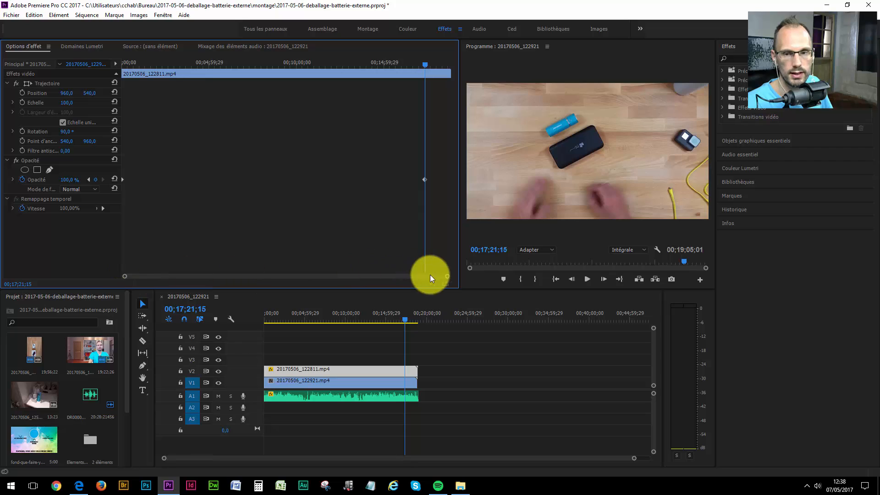
# Scrub through the clip from about 00;00;47;24 to 00;02;49;25 to examine how the opacity changes gradually
pyautogui.moveTo(447, 276); pyautogui.dragTo(90, 283)
pyautogui.click(200, 64)
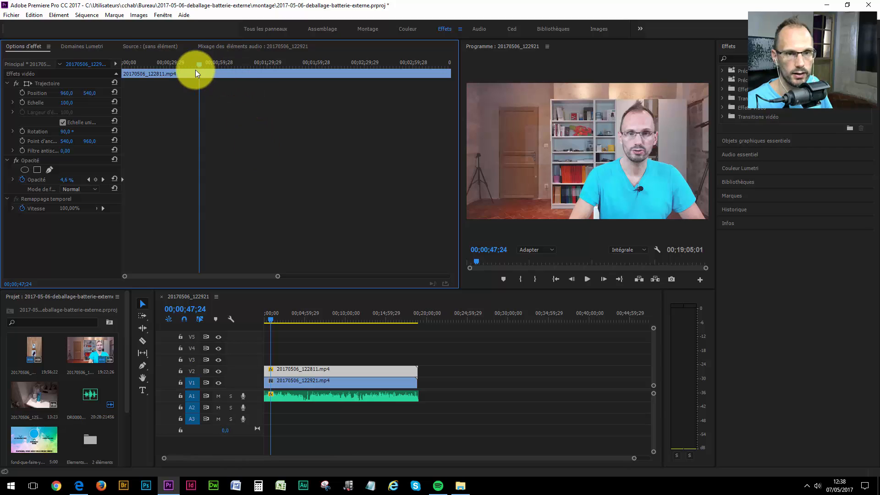
pyautogui.moveTo(202, 66); pyautogui.dragTo(395, 89)
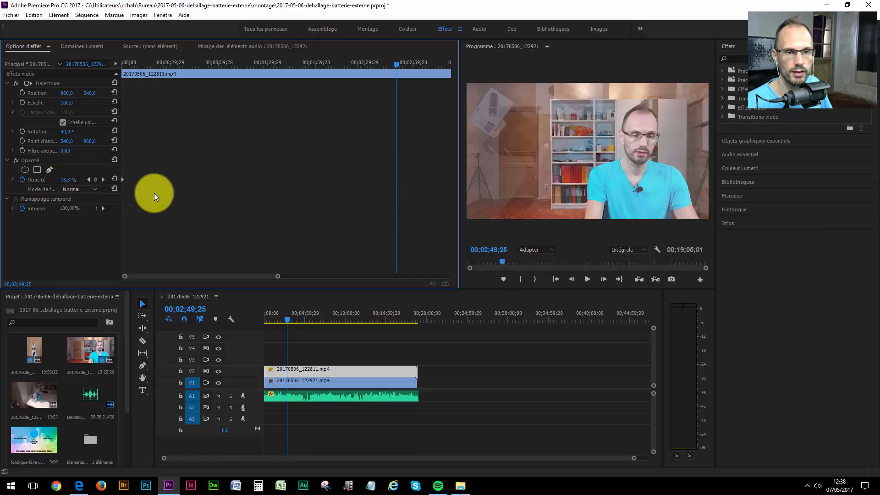
# Delete the 100% opacity keyframe at 00;17;21;15 and return to the first opacity keyframe
pyautogui.press('Home')
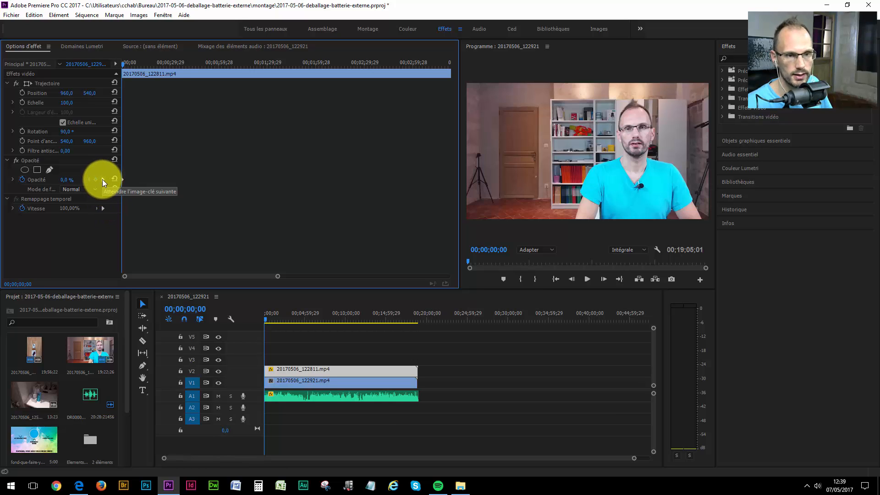
pyautogui.click(103, 180)
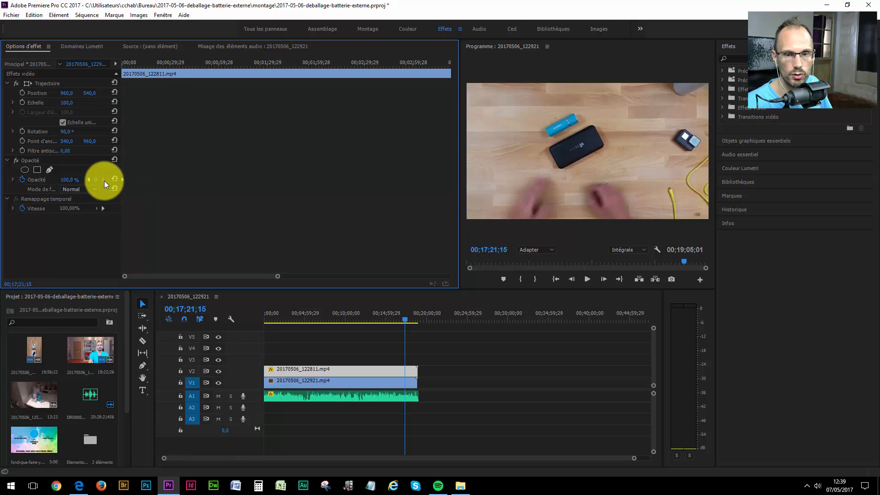
pyautogui.moveTo(240, 274); pyautogui.dragTo(418, 282)
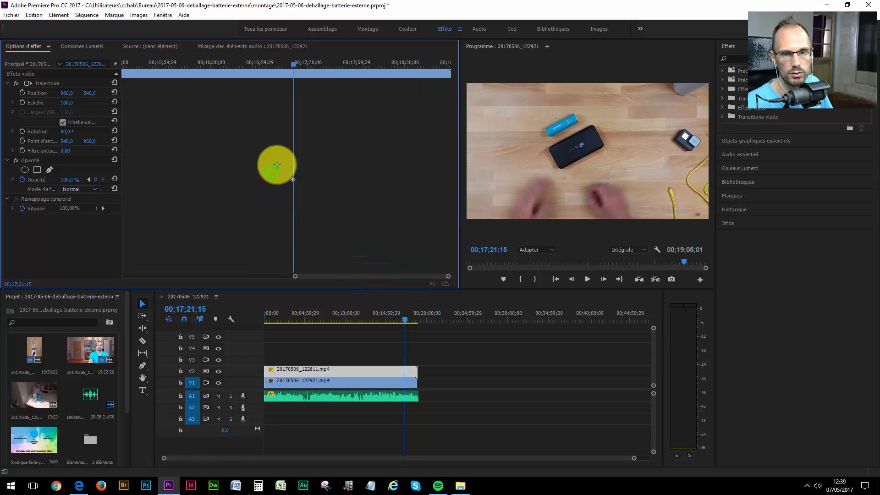
pyautogui.moveTo(277, 166); pyautogui.dragTo(312, 199)
pyautogui.press('Delete')
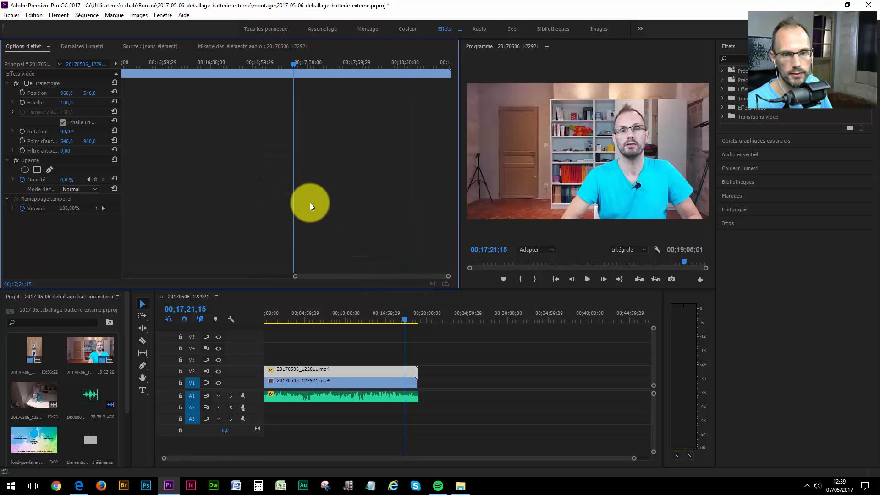
pyautogui.click(89, 179)
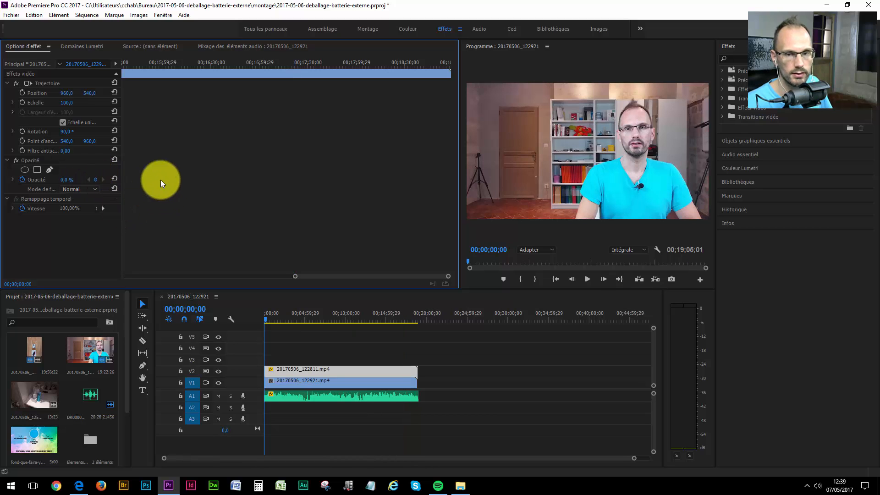
# Add an opacity keyframe at 0% at 00;00;35;28 and another at 100% at 00;00;44;03 on the V2 clip
pyautogui.moveTo(326, 273); pyautogui.dragTo(96, 284)
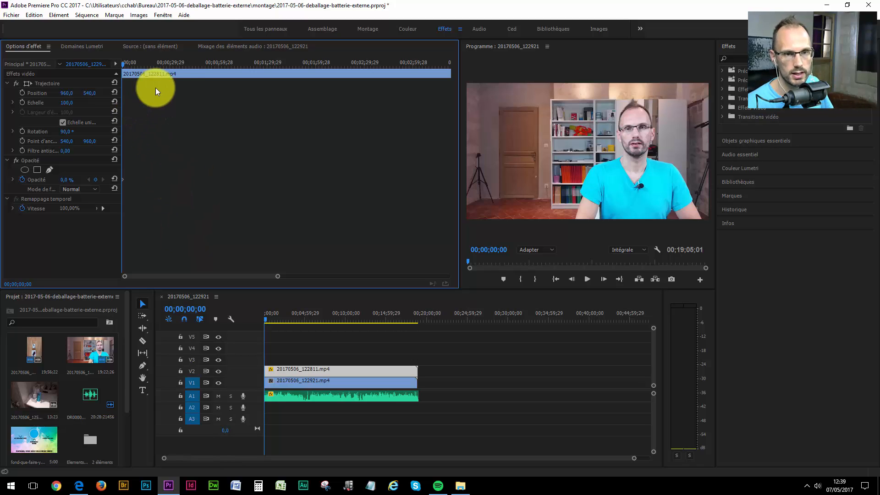
pyautogui.click(180, 62)
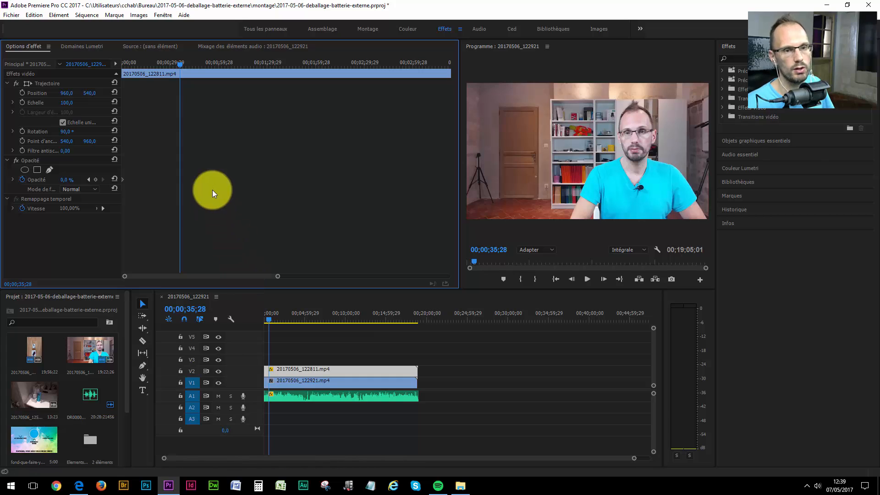
pyautogui.click(95, 180)
pyautogui.moveTo(178, 64); pyautogui.dragTo(193, 64)
pyautogui.click(95, 179)
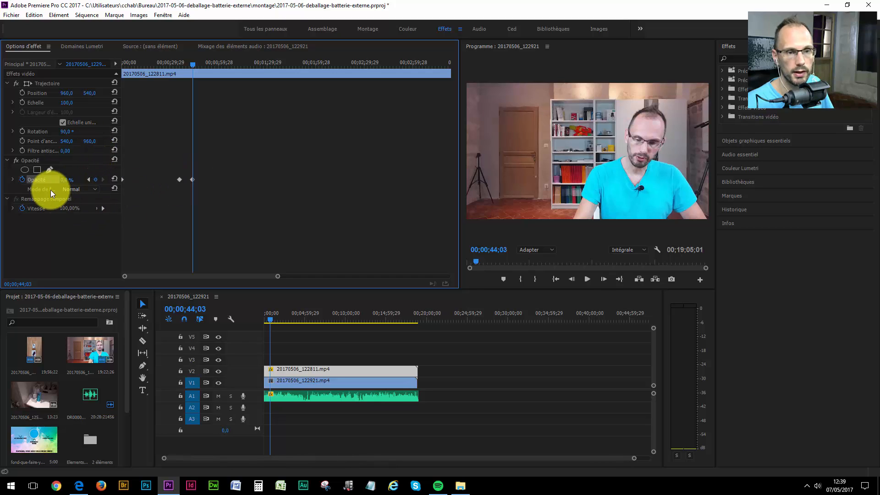
pyautogui.click(65, 180)
pyautogui.press('Return')
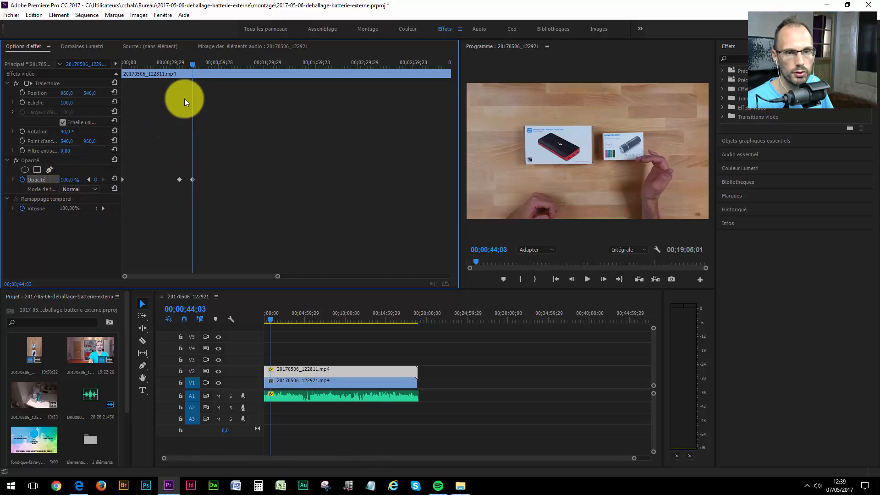
# Play the fade with its 100% keyframe moved closer to the 0% one, and delete both fade keyframes
pyautogui.moveTo(182, 67); pyautogui.dragTo(175, 65)
pyautogui.press('space')
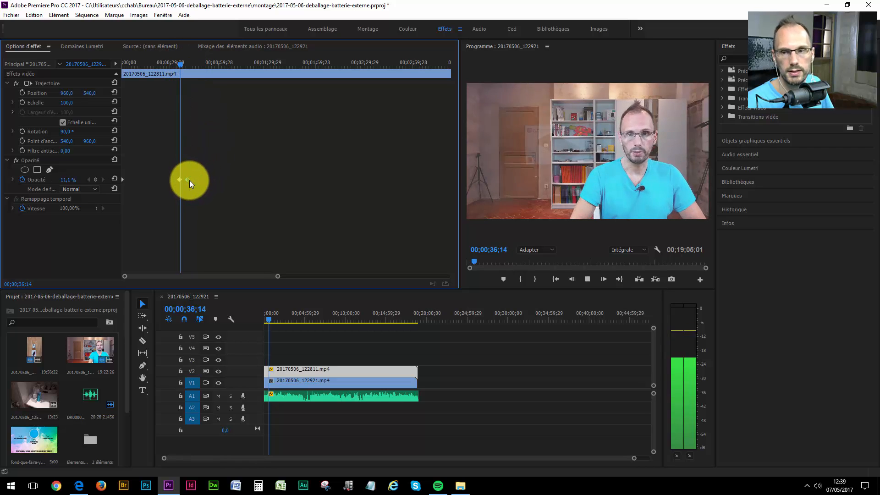
pyautogui.press('space')
pyautogui.moveTo(147, 172); pyautogui.dragTo(199, 201)
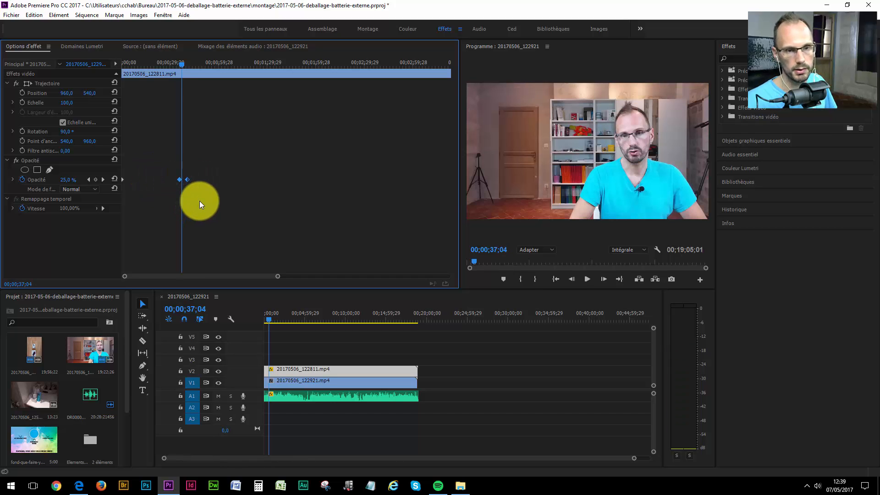
pyautogui.press('Delete')
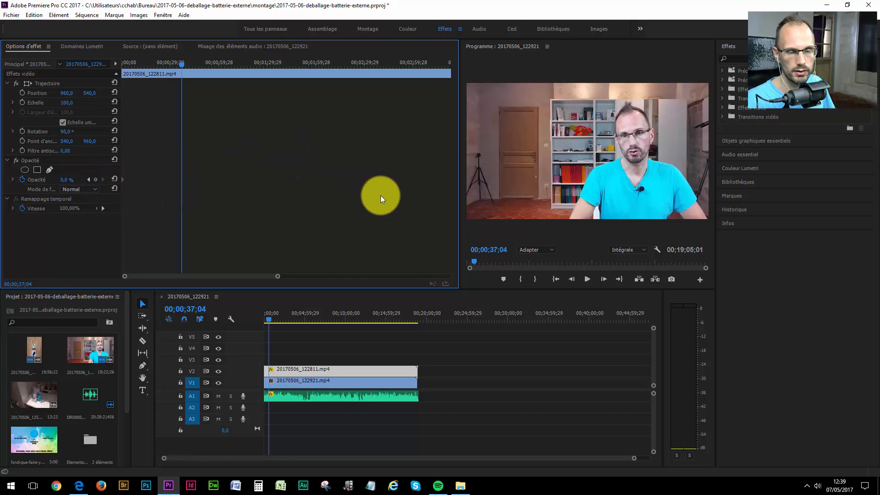
# Try setting the V2 clip's opacity to 39% at 00;00;37;04, and delete the keyframe this adds
pyautogui.moveTo(64, 179); pyautogui.dragTo(88, 199)
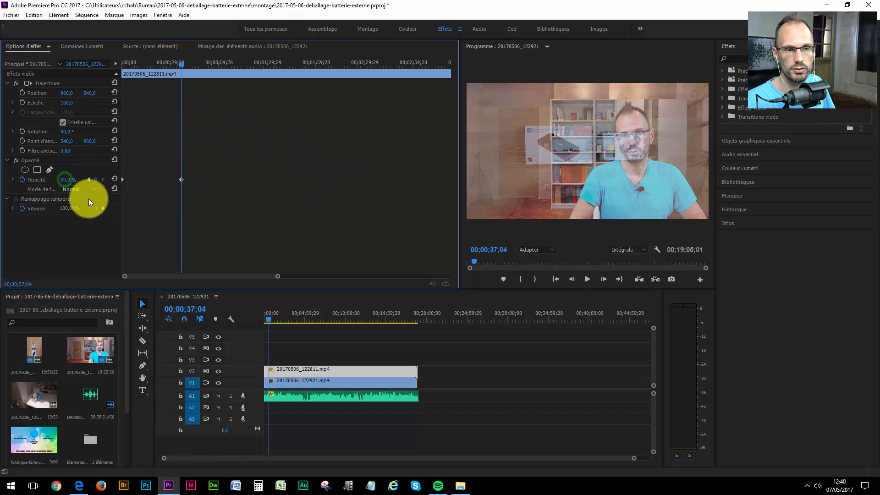
pyautogui.click(177, 179)
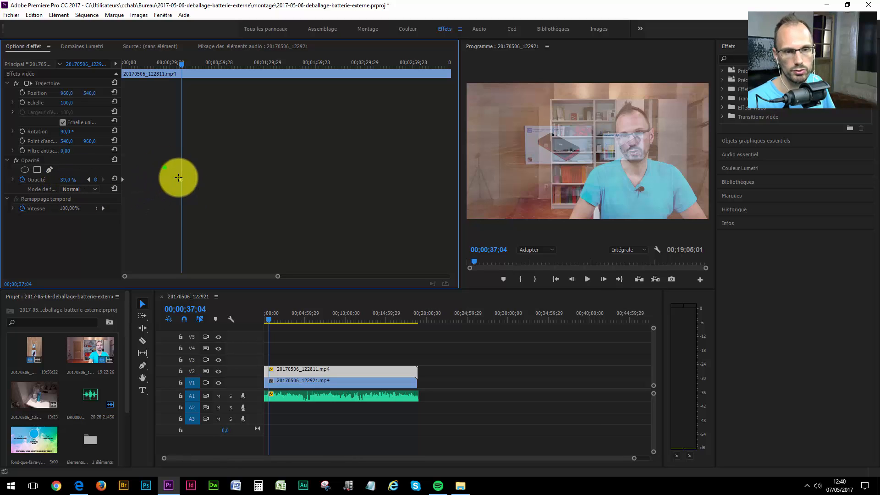
pyautogui.press('Delete')
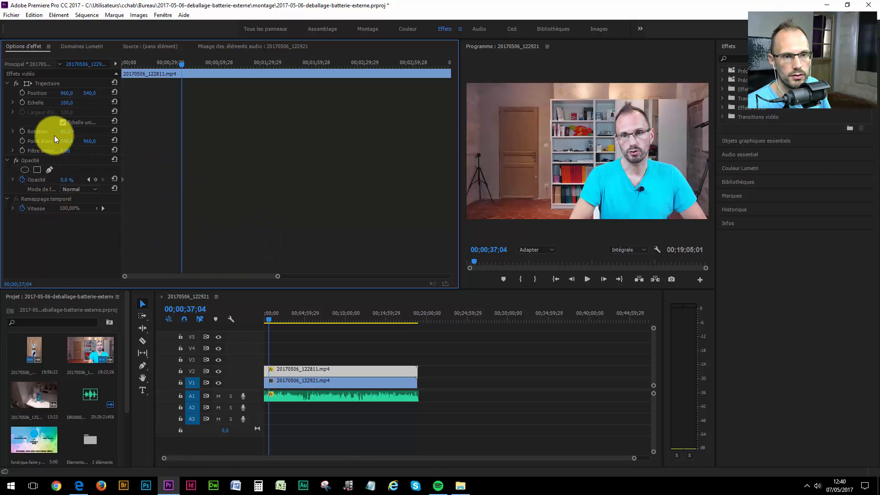
# Move the playhead back to the start of the sequence at 00;00;00;00
pyautogui.moveTo(179, 65); pyautogui.dragTo(95, 67)
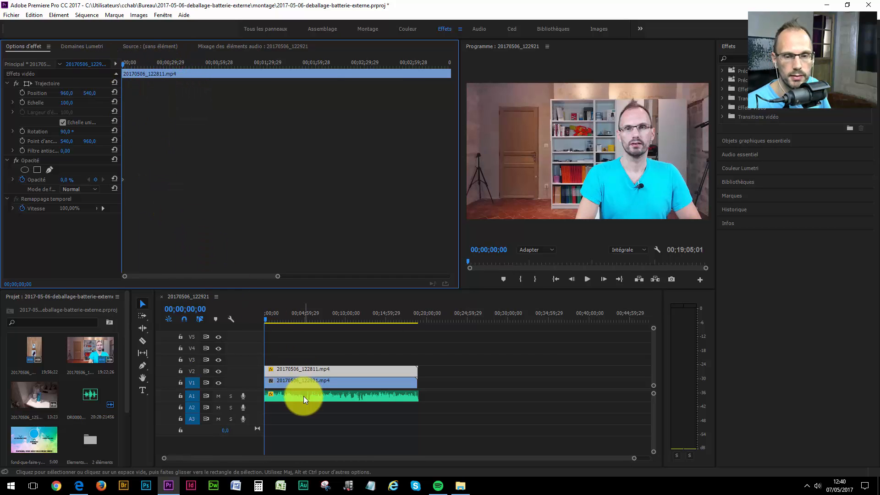